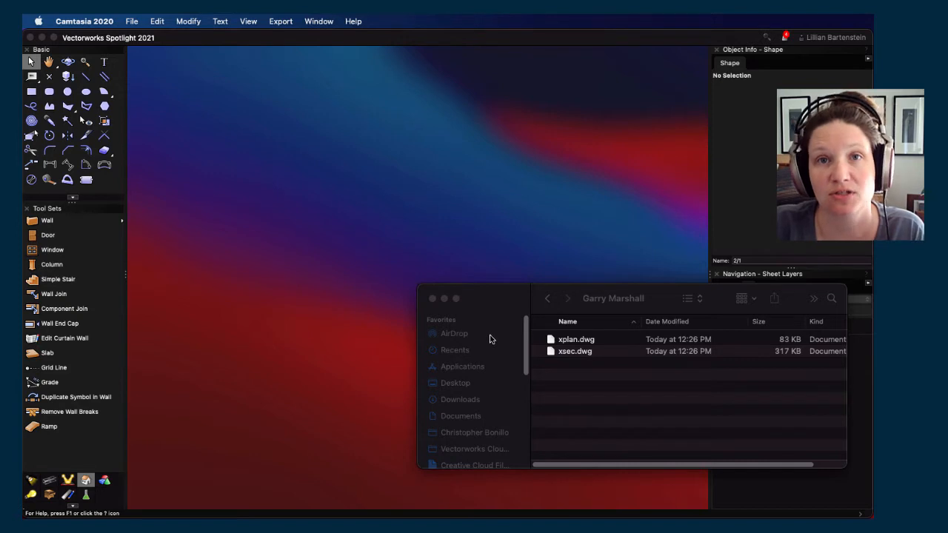
- Switch to Vectorworks and move the floating Attributes and Snapping palettes to the edge of the drawing area beside Object Info
left_click(526, 379)
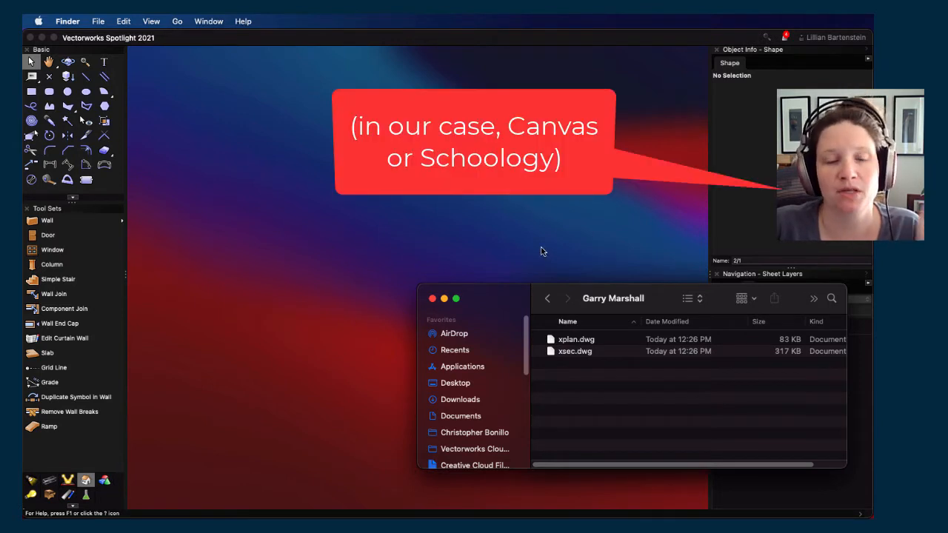
left_click(328, 140)
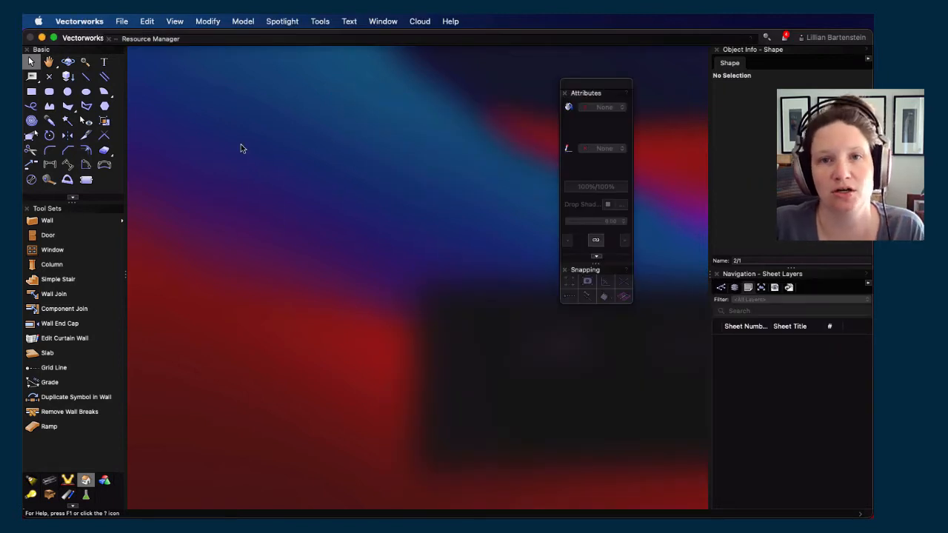
left_click_drag(607, 89, 681, 70)
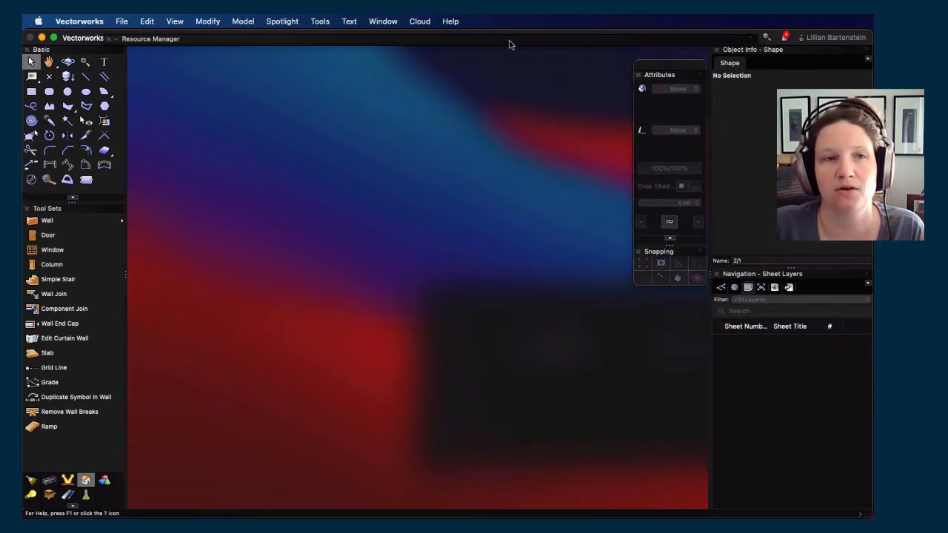
- Create a new document from the CPP VW21 Template.sta template and list its design layers
left_click(122, 22)
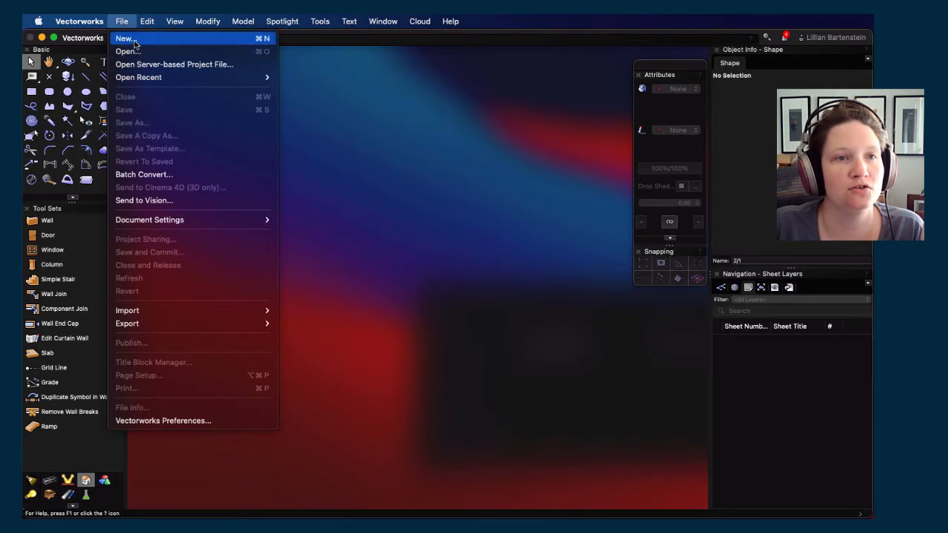
left_click(126, 39)
left_click(457, 153)
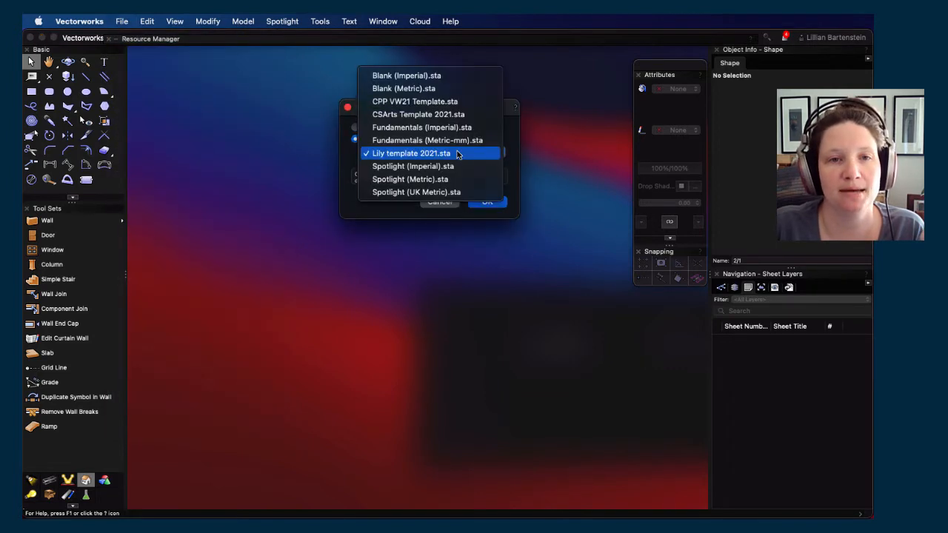
left_click(456, 101)
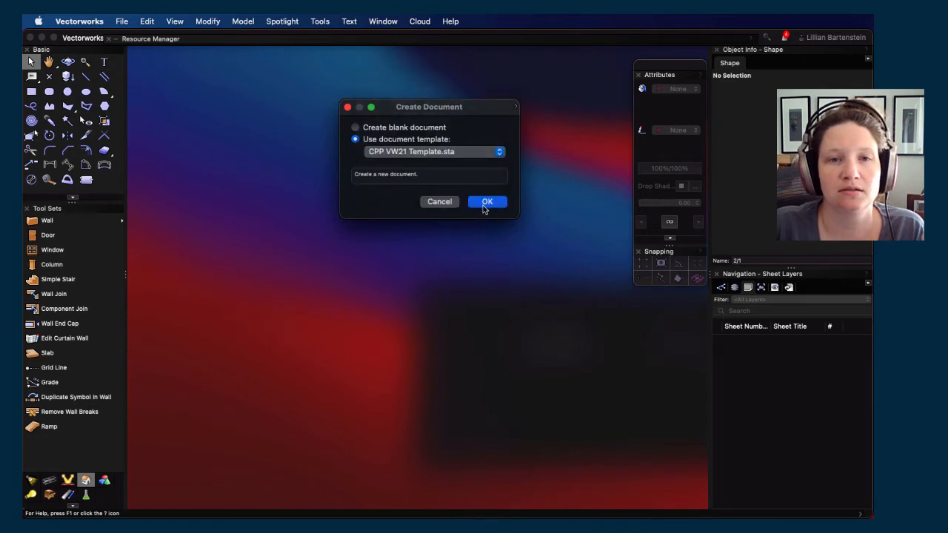
left_click(485, 203)
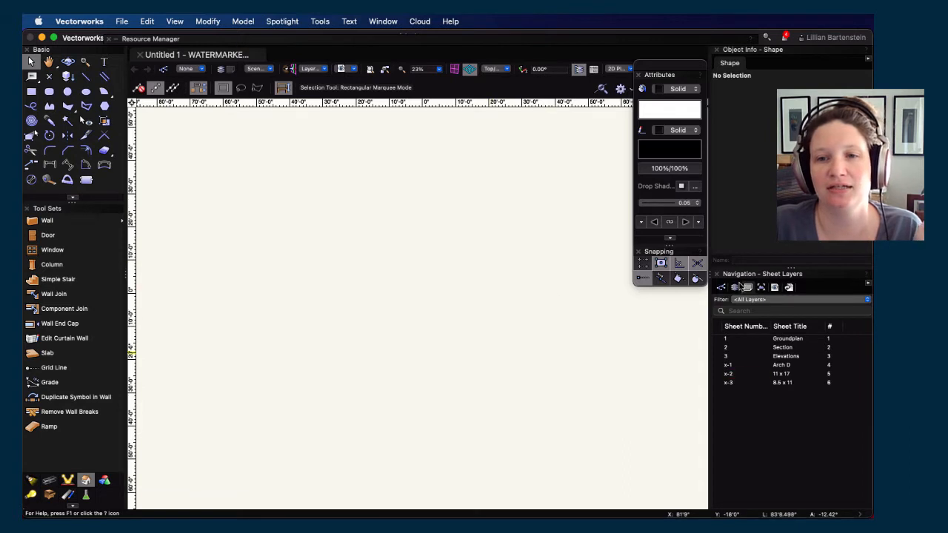
left_click(735, 287)
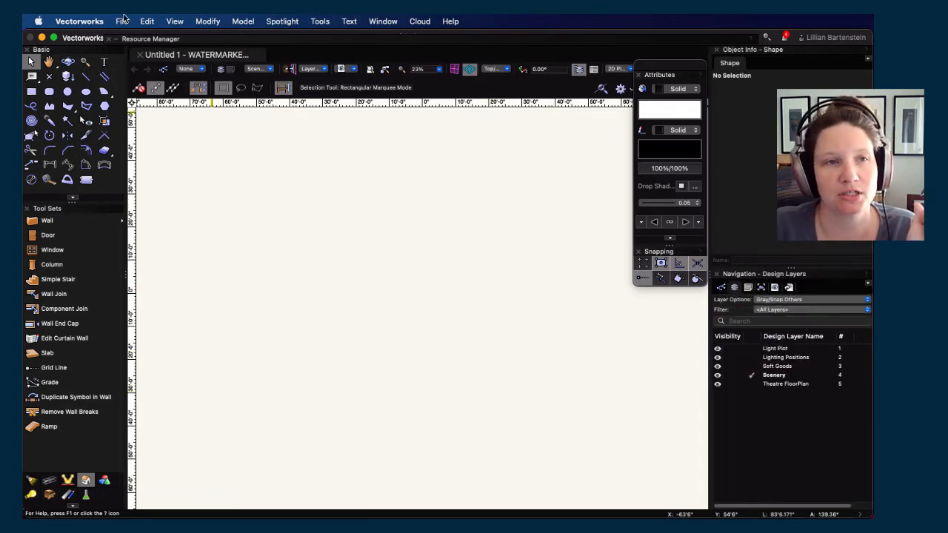
- Save the drawing in the Desktop folder VectorWorks Class 2021, named with the drafter's surname followed by "AutoCAD Conversion"
left_click(123, 21)
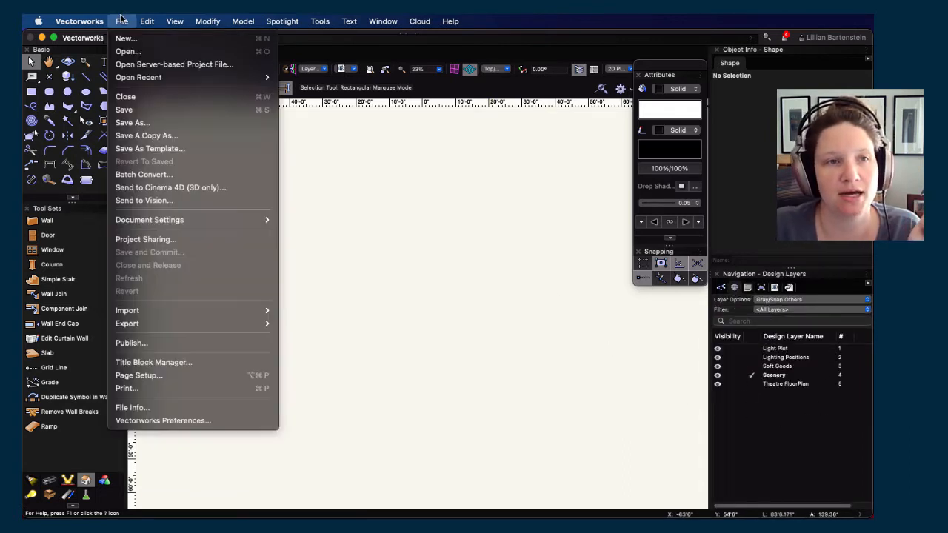
left_click(159, 128)
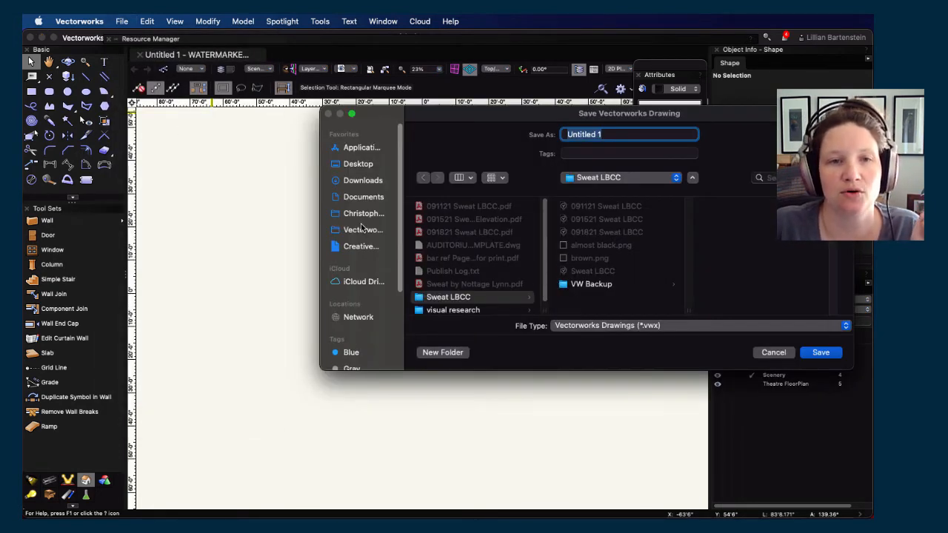
left_click(368, 165)
scroll(502, 273, "down", 5)
left_click(474, 302)
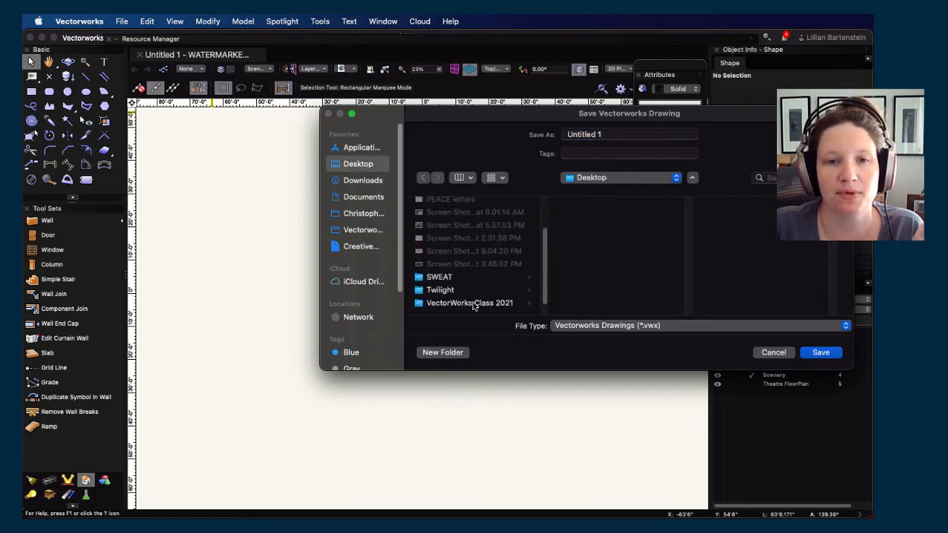
scroll(626, 274, "down", 5)
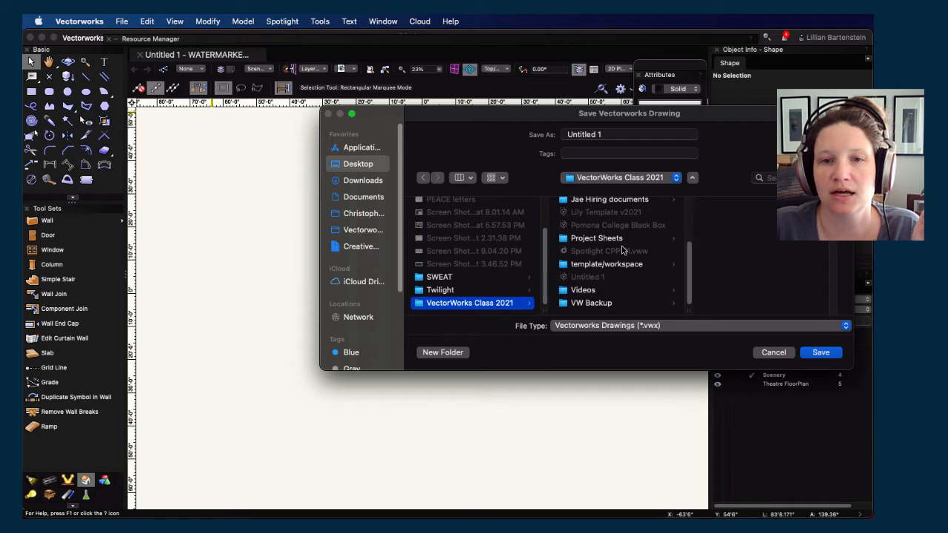
left_click(610, 139)
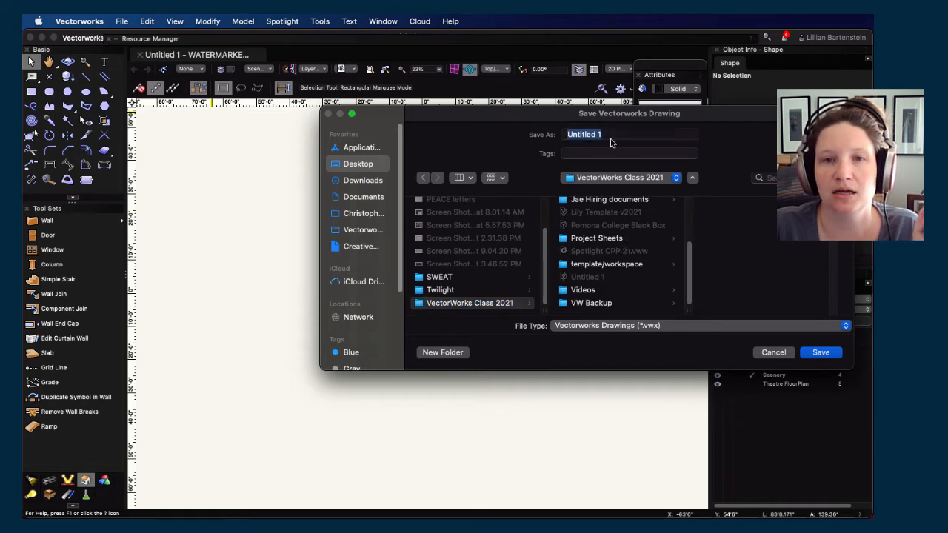
type("Bartenstein A")
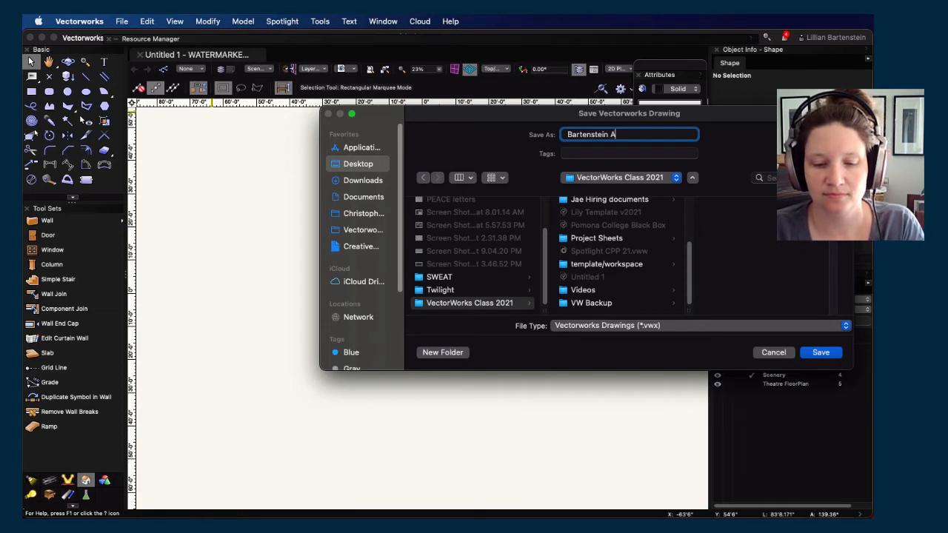
type("utoCAS")
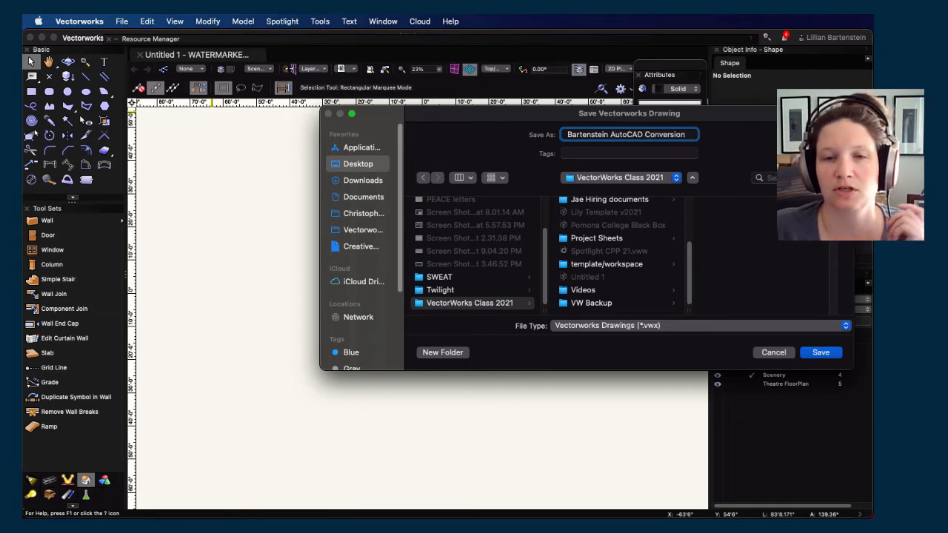
left_click(821, 353)
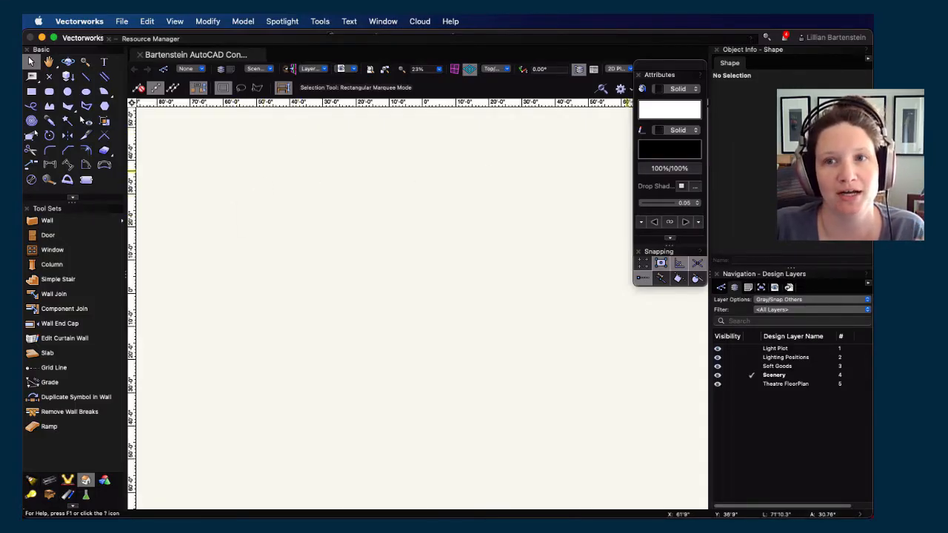
- Choose xplan.dwg from VectorWorks Class 2021 > AutoCAD Theatre Conversion > Garry Marshall for a single DXF/DWG import
left_click(123, 21)
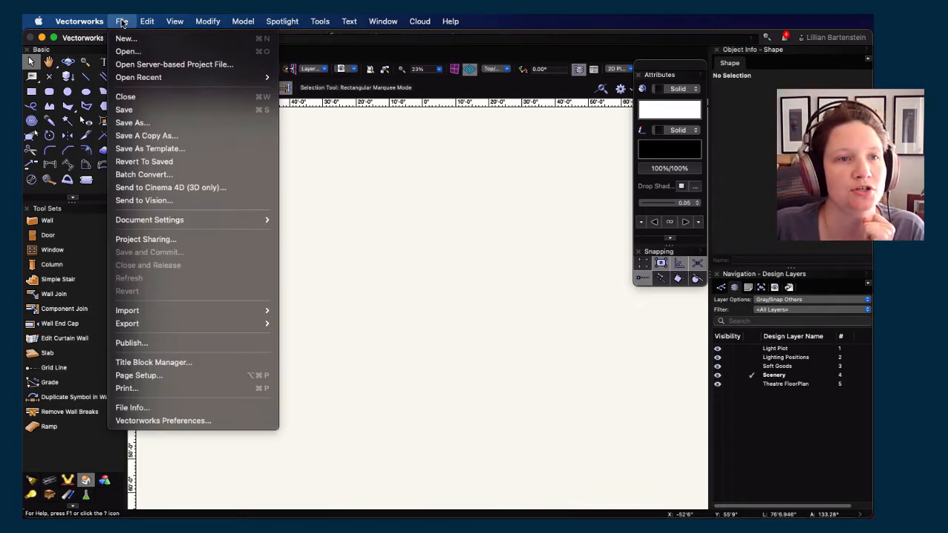
mouse_move(187, 309)
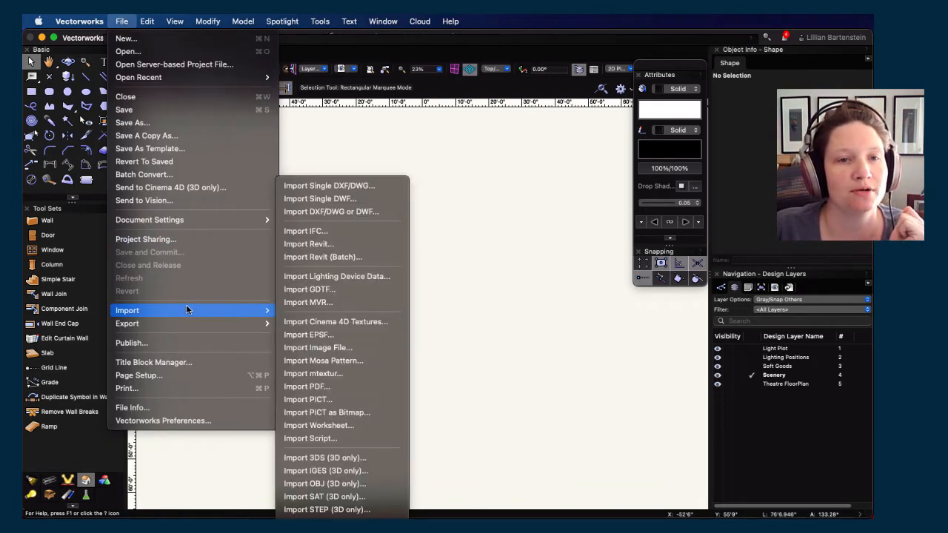
left_click(376, 188)
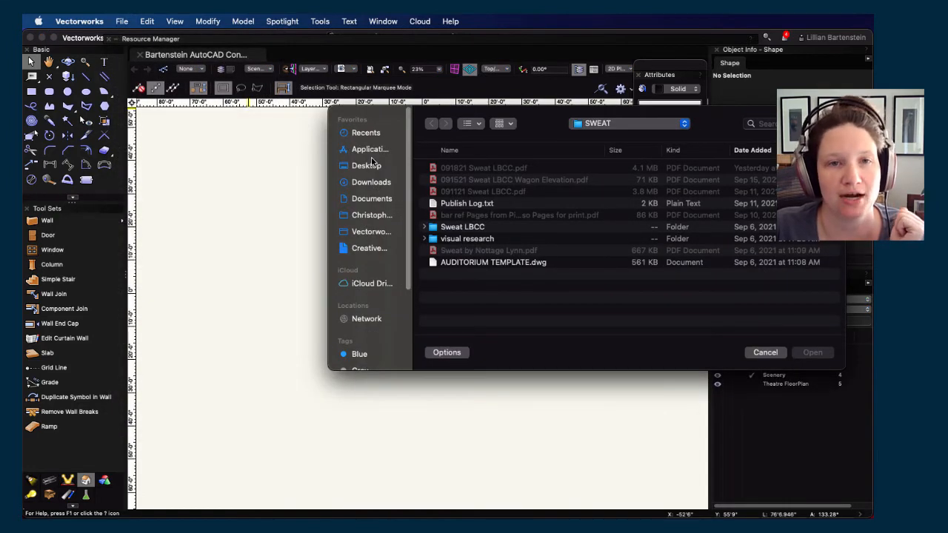
left_click(366, 165)
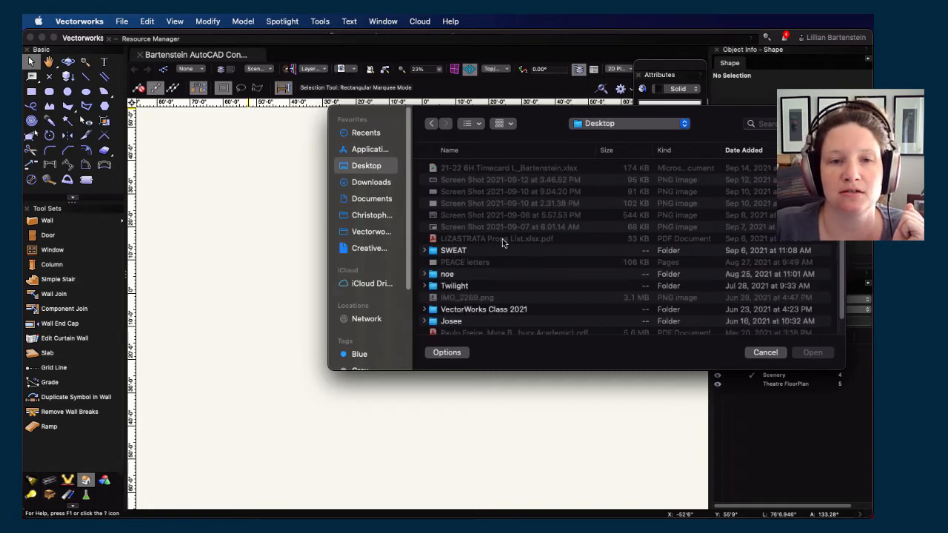
scroll(506, 244, "down", 2)
left_click(457, 289)
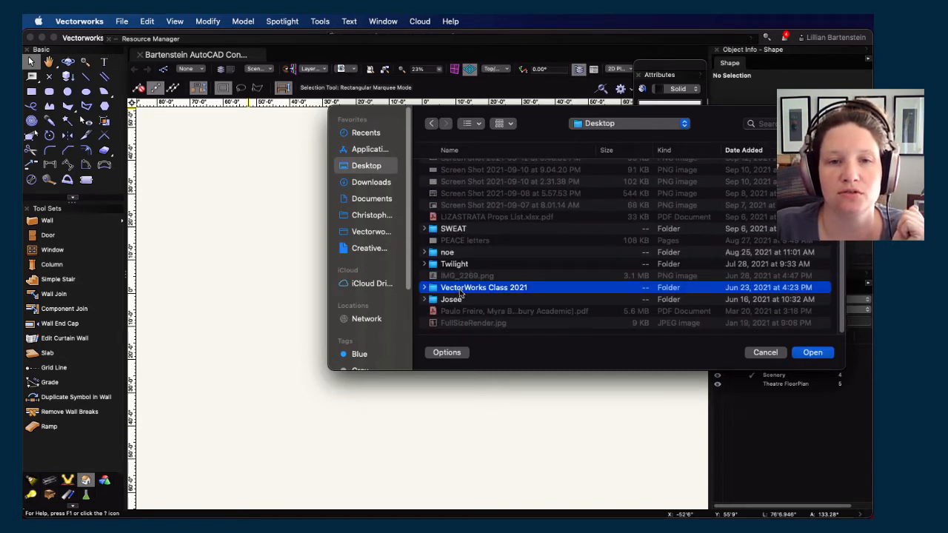
double_click(463, 289)
scroll(495, 231, "down", 3)
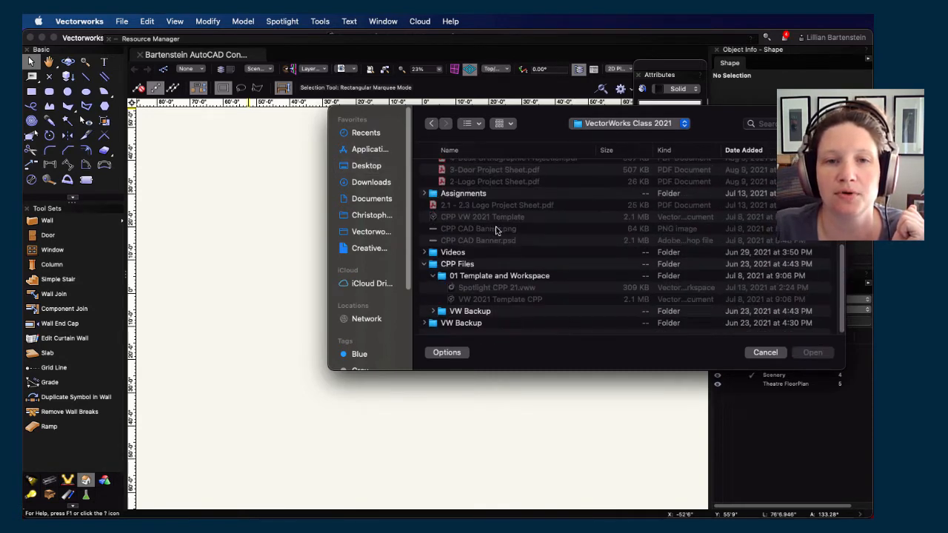
scroll(496, 230, "up", 5)
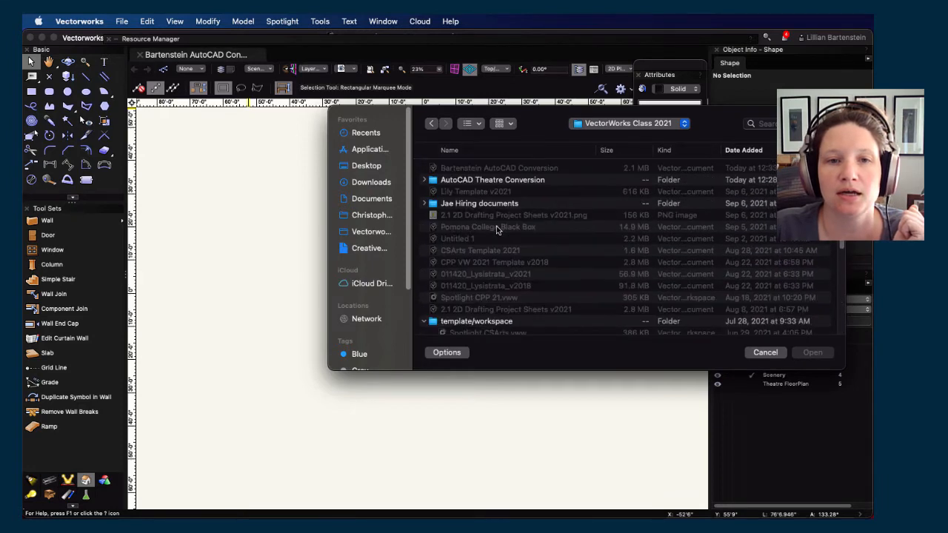
left_click(426, 181)
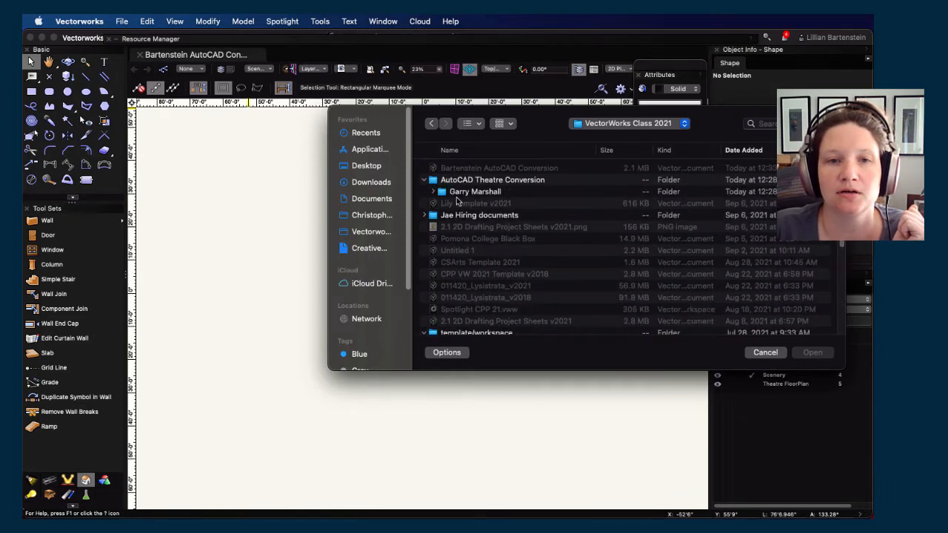
left_click(434, 191)
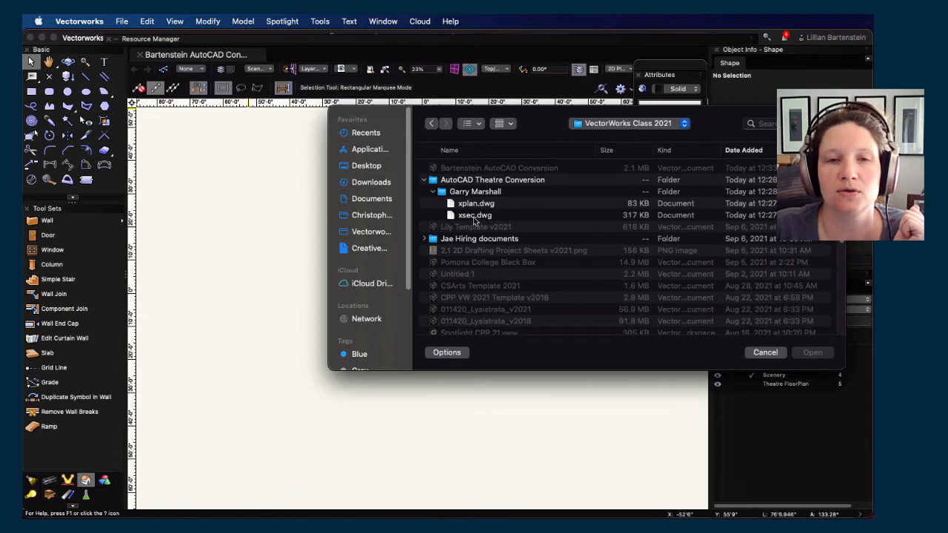
left_click(476, 205)
left_click(813, 353)
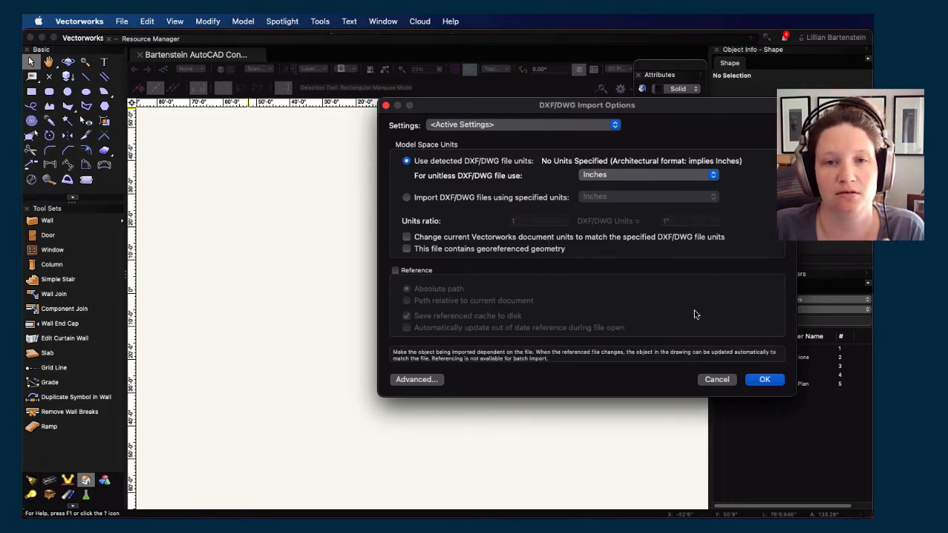
- Import the plan using the detected file units, with Inches for unitless files and Arial as the replacement font
left_click(762, 380)
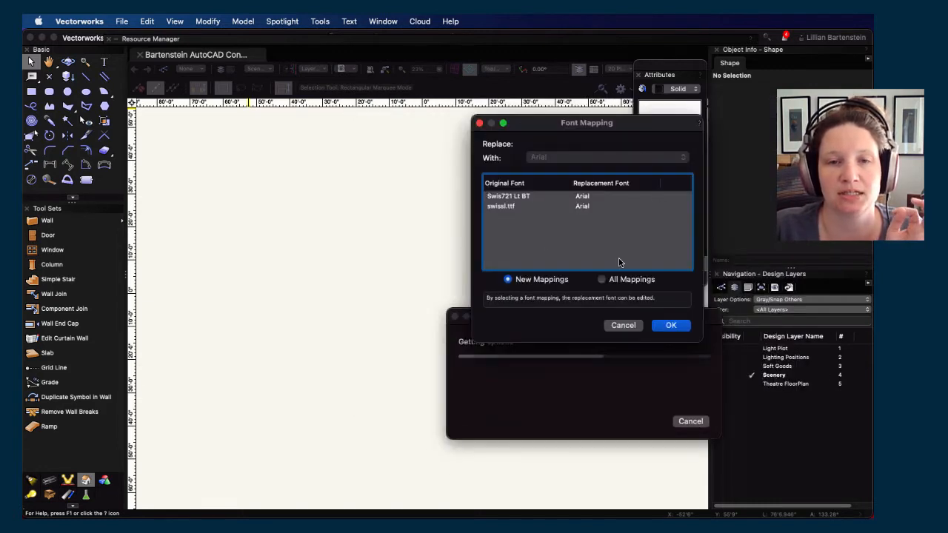
left_click(671, 326)
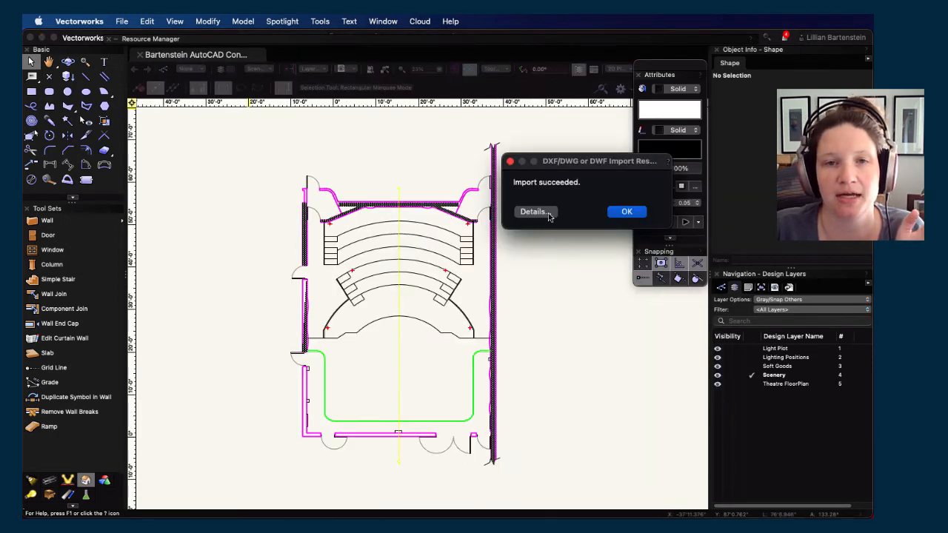
left_click(622, 213)
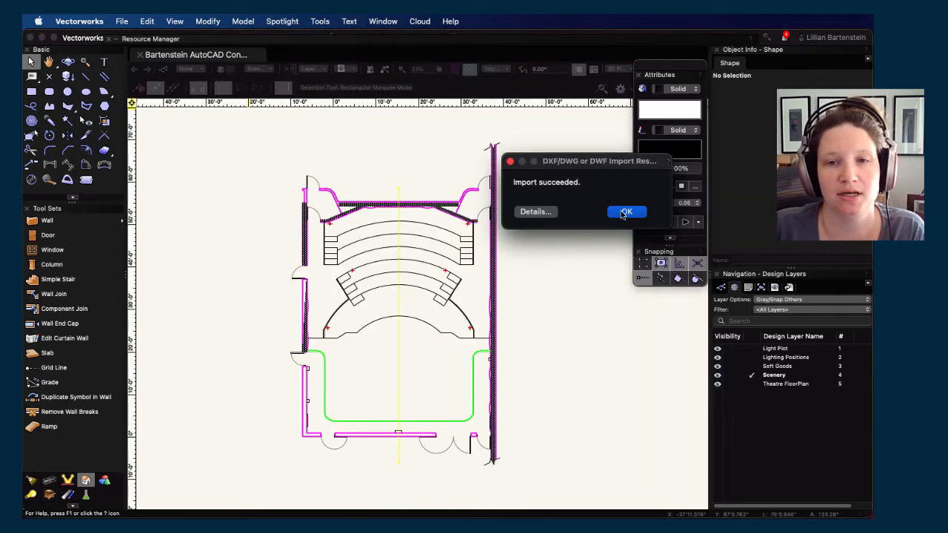
left_click(626, 213)
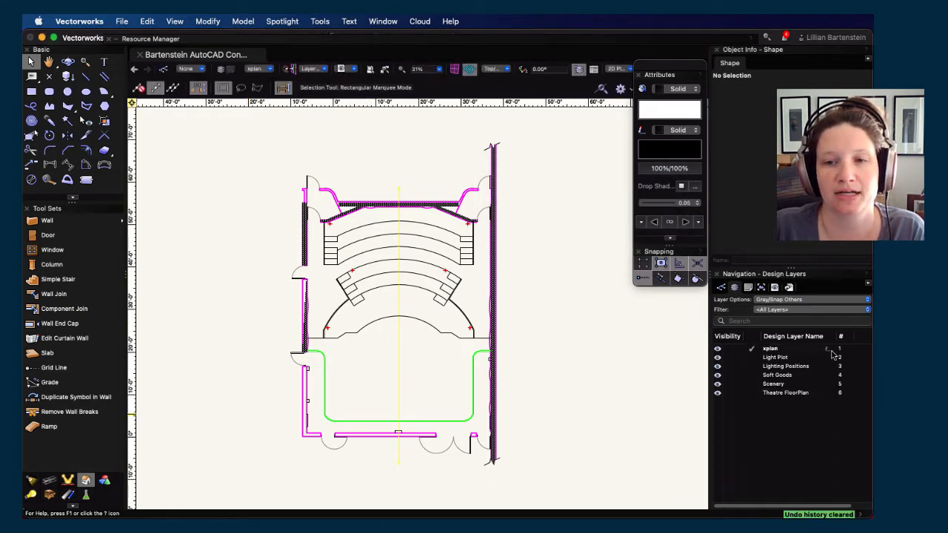
- Review the document's class list after the plan import, then return to the design layers
left_click(721, 288)
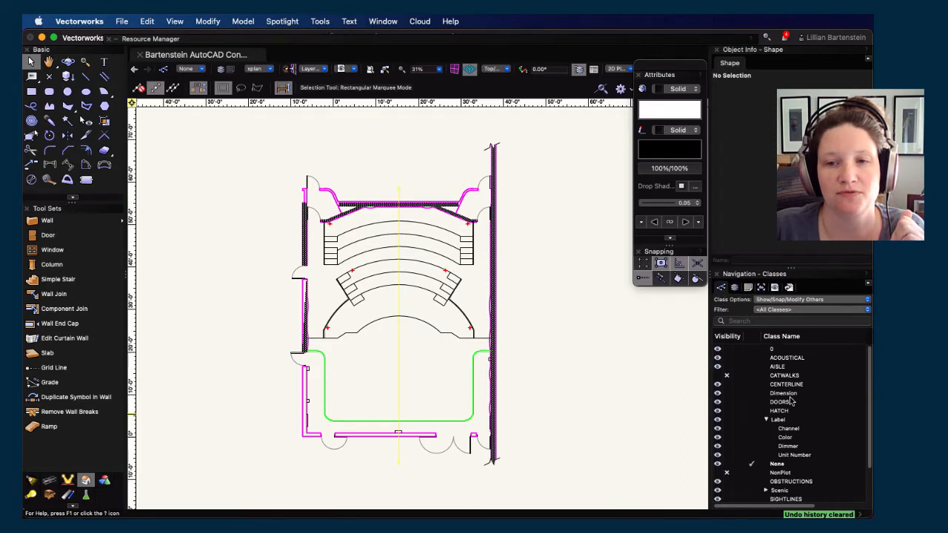
scroll(794, 401, "down", 3)
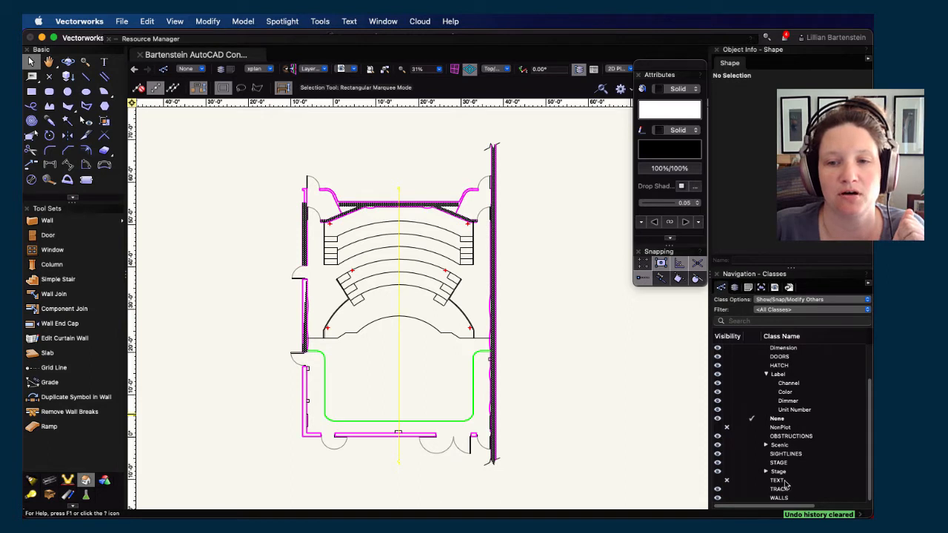
scroll(794, 403, "up", 3)
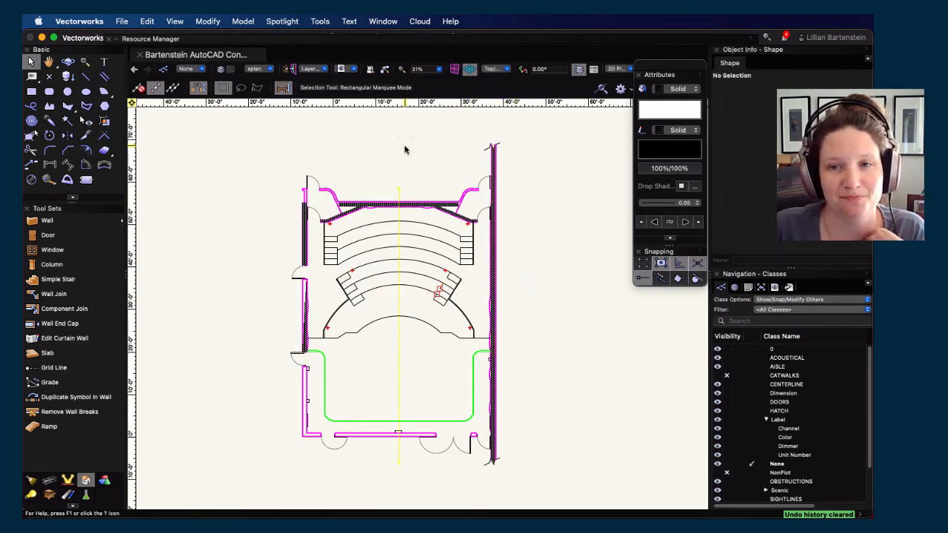
left_click(733, 287)
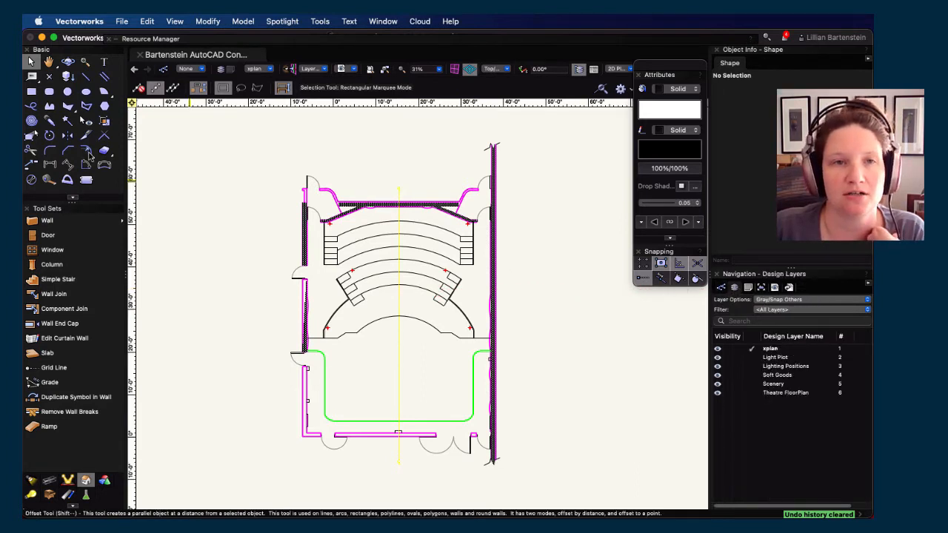
- Import the section drawing xsec.dwg as a single DXF/DWG using the detected file units, with Inches for unitless files
left_click(123, 23)
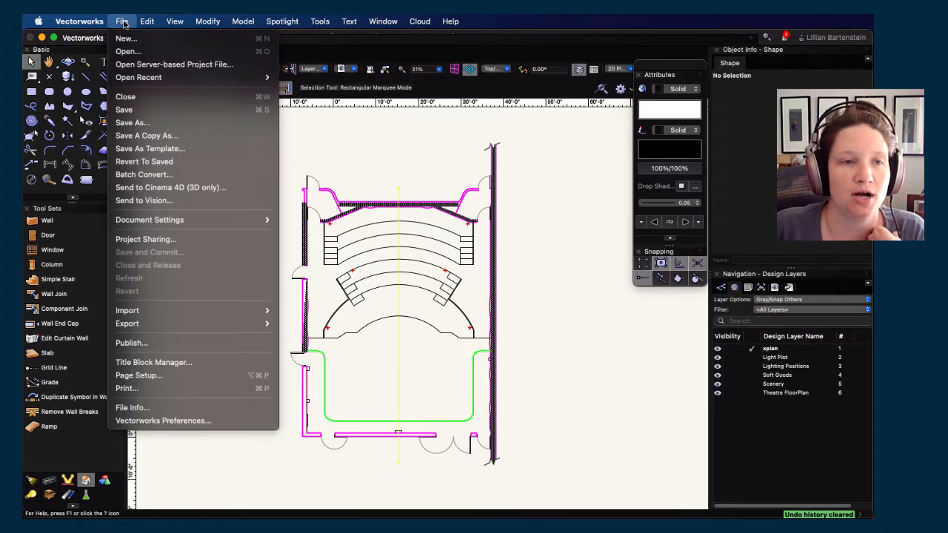
mouse_move(155, 314)
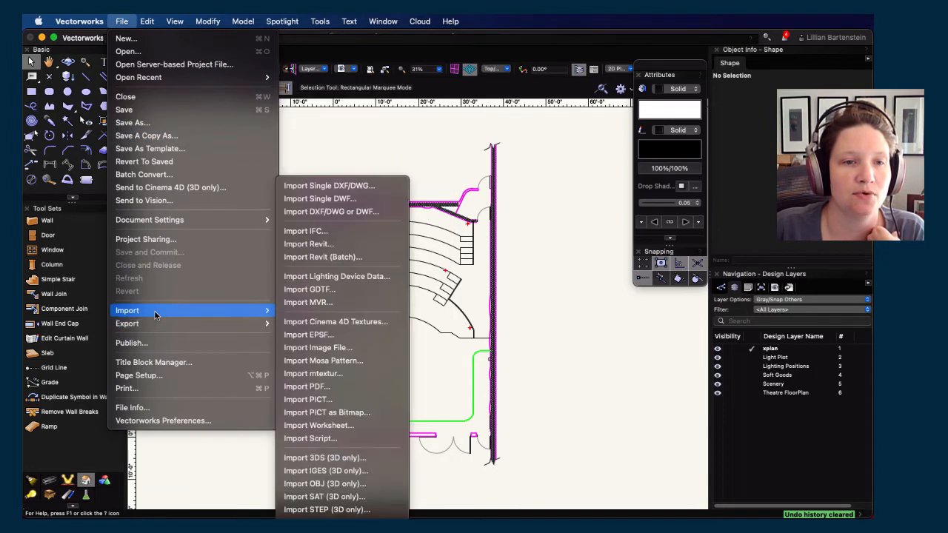
left_click(339, 191)
left_click(462, 181)
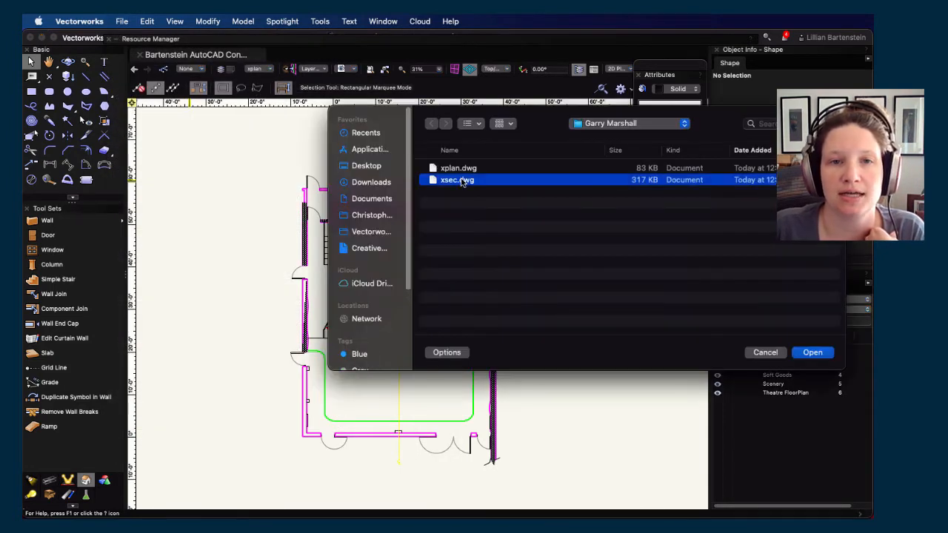
left_click(814, 355)
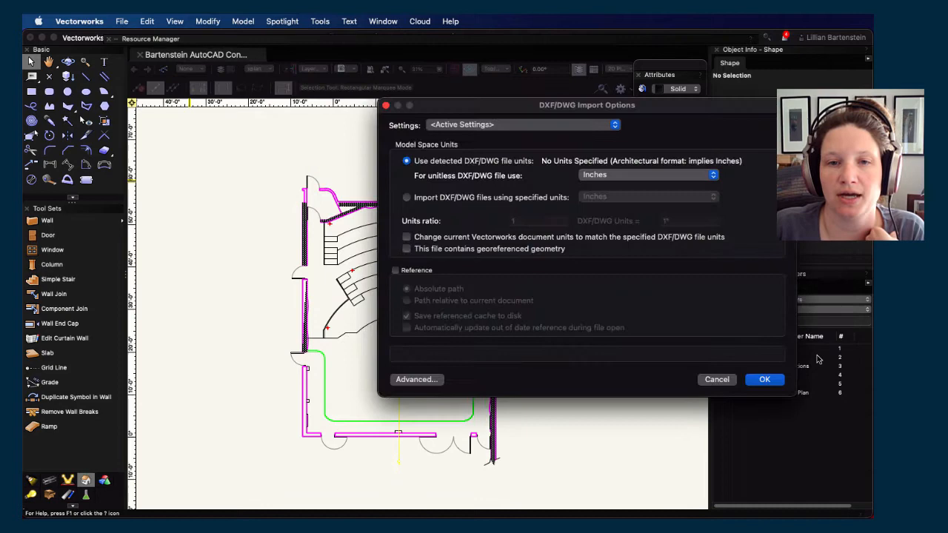
left_click(763, 378)
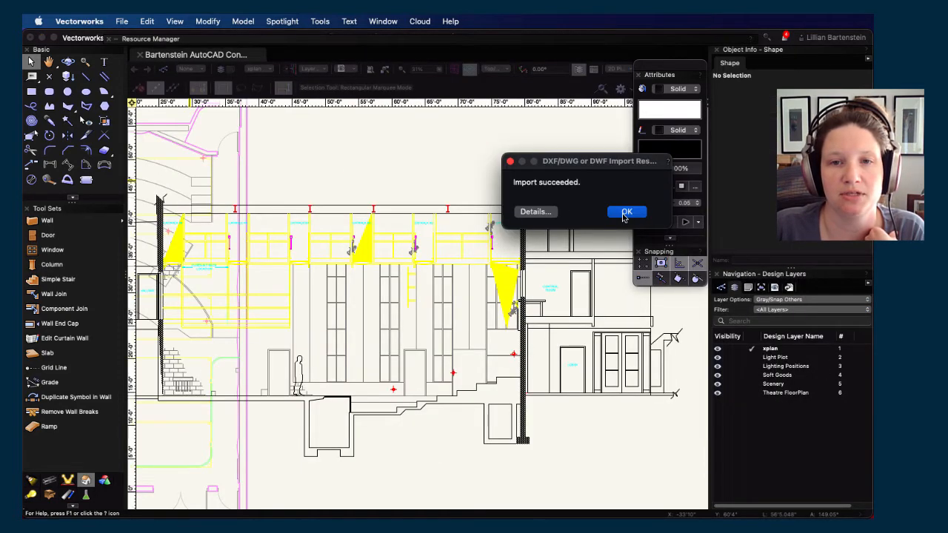
left_click(626, 213)
- Move all objects of the imported section to the right, clear of the plan, and make xplan the active design layer
scroll(385, 353, "up", 3)
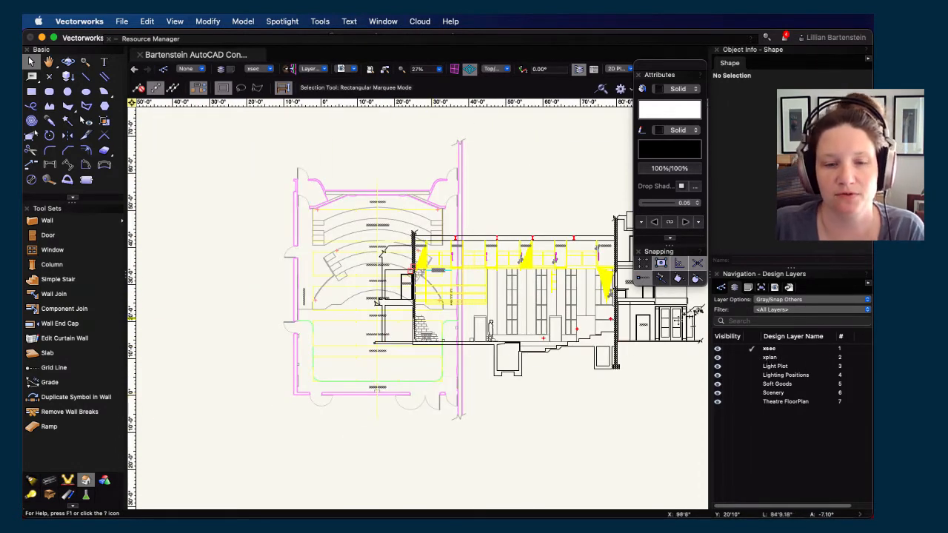
key("super+a")
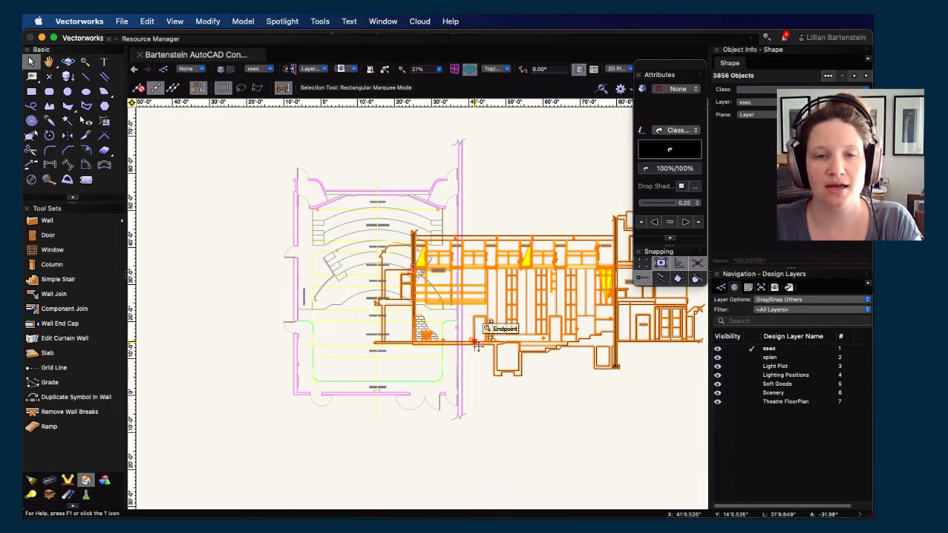
mouse_move(478, 346)
left_mouse_down()
mouse_move(663, 348)
mouse_move(628, 349)
left_mouse_up()
middle_click_drag(528, 385, 549, 382)
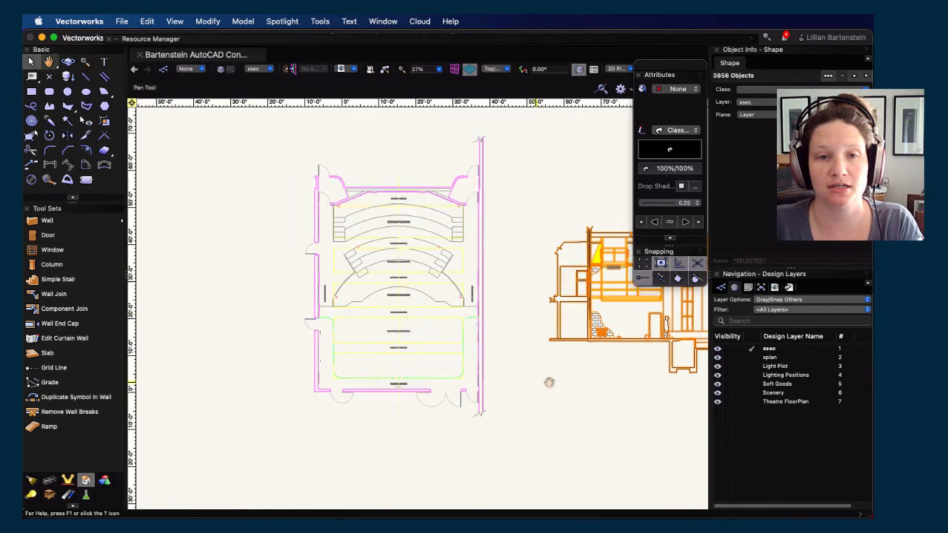
scroll(444, 399, "down", 5)
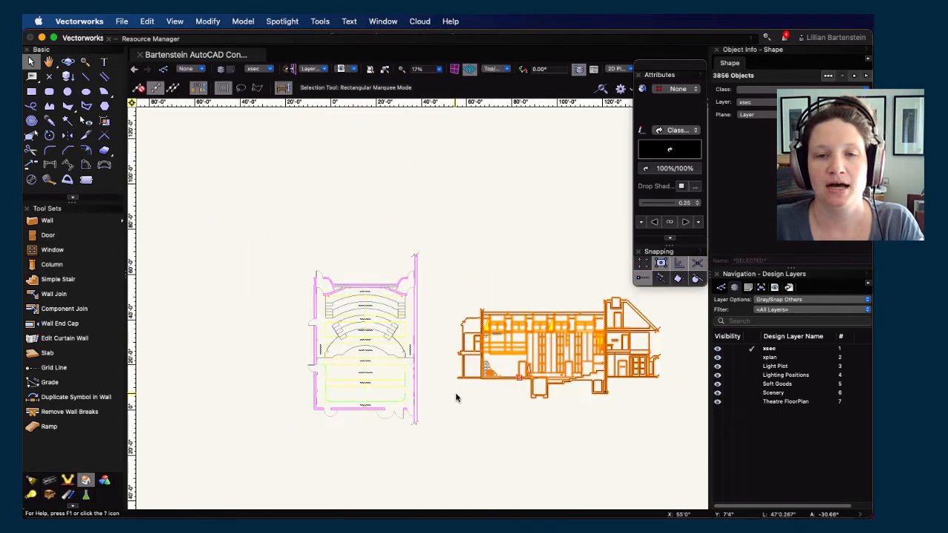
left_click(751, 357)
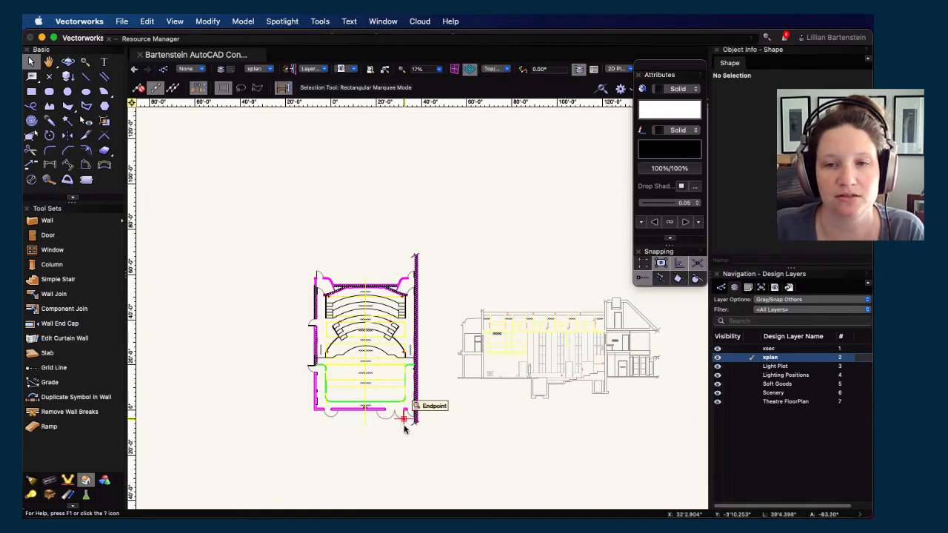
- Review the document's class list after the section import, then return to the design layers
left_click(721, 286)
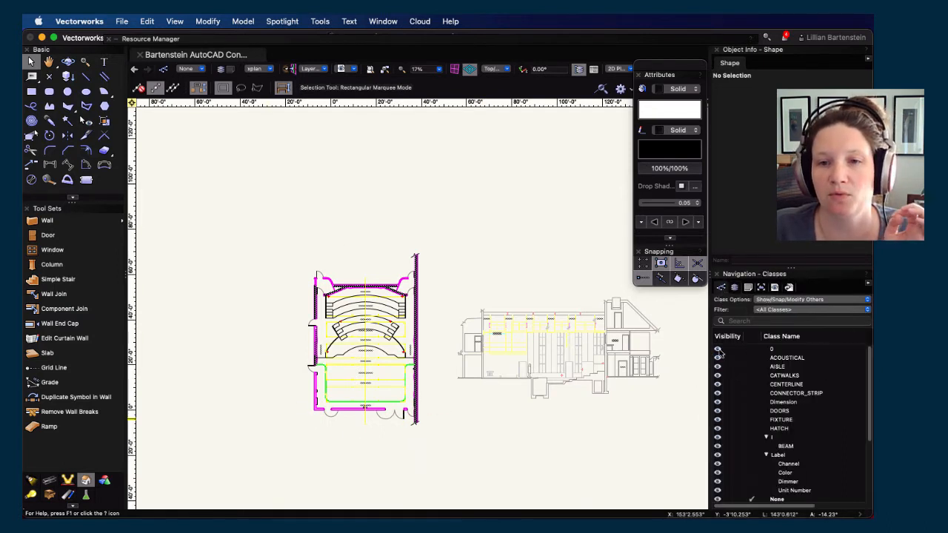
scroll(724, 370, "down", 4)
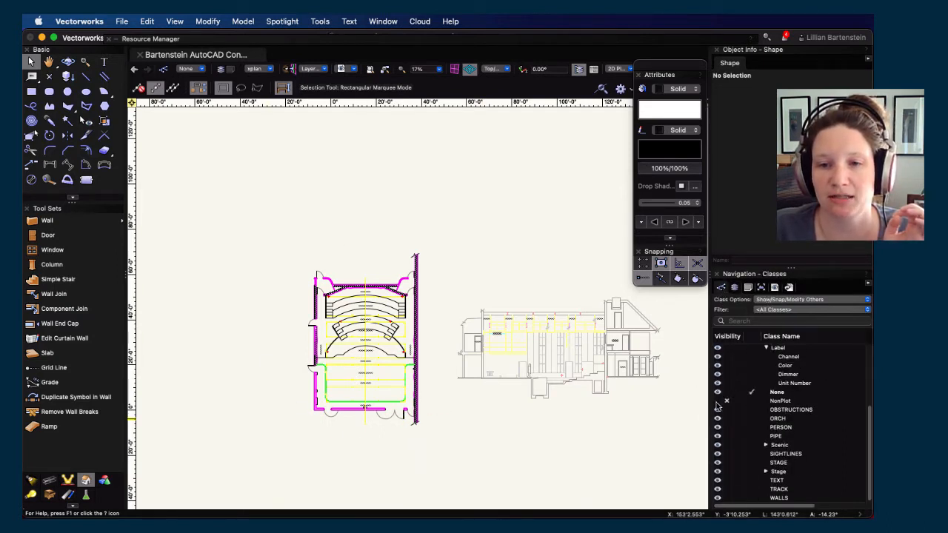
scroll(726, 430, "up", 4)
left_click(734, 287)
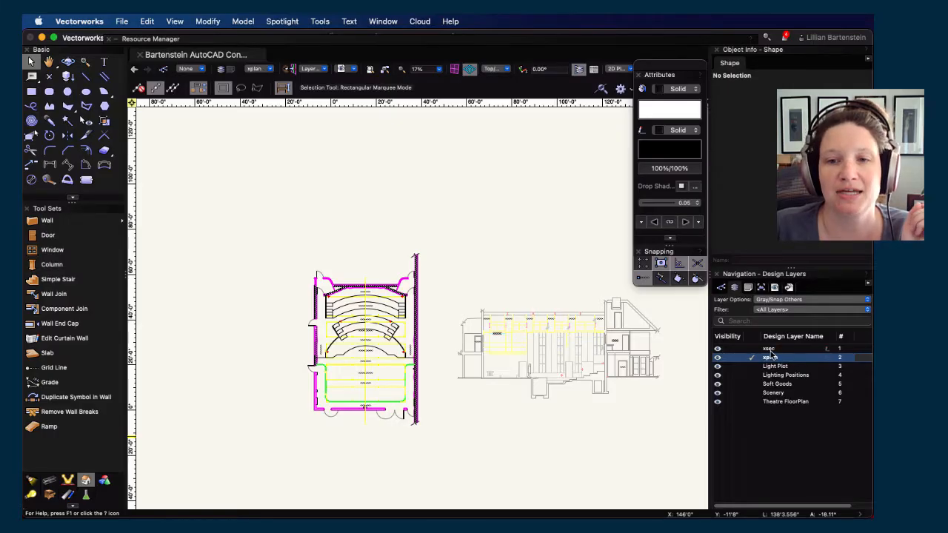
- Set the xsec design layer's scale to the imperial 1/4" scale (1:48)
left_click(769, 349)
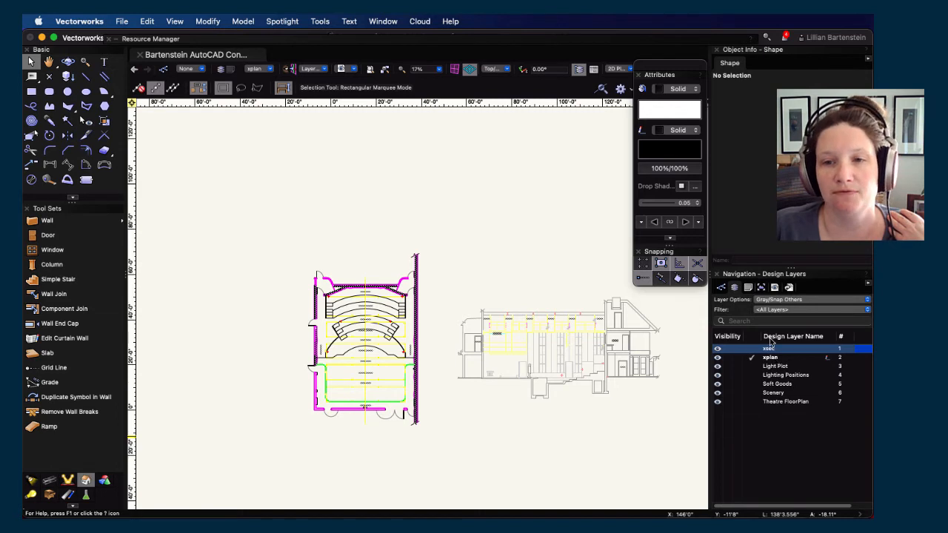
left_click(734, 289)
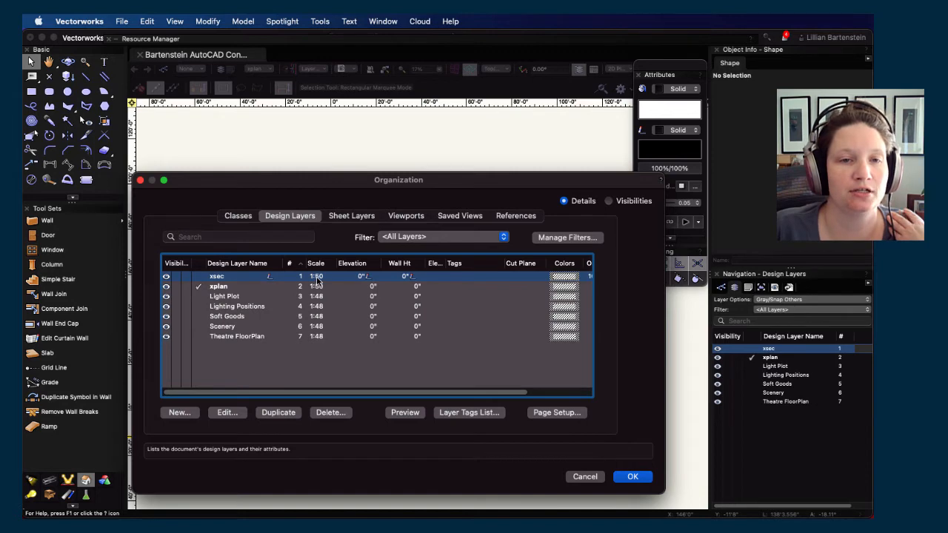
left_click(227, 413)
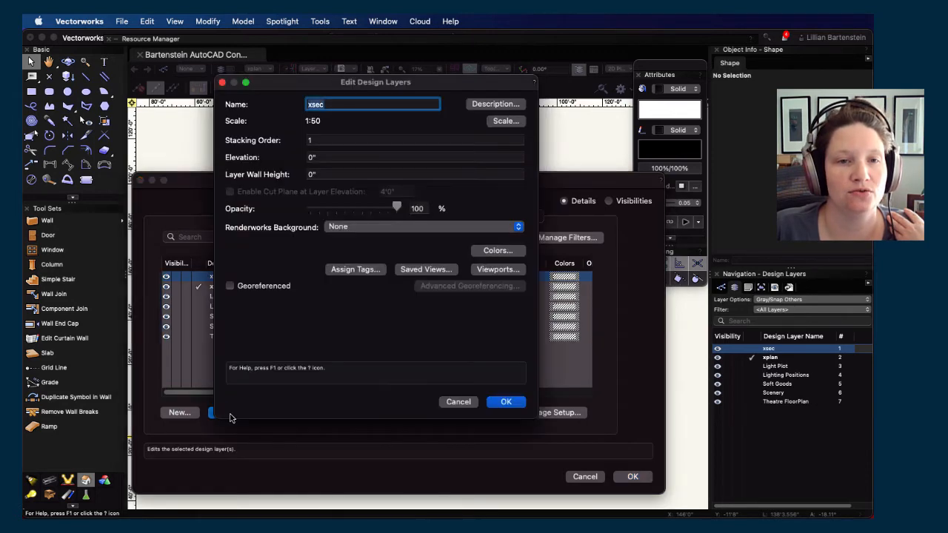
left_click(504, 122)
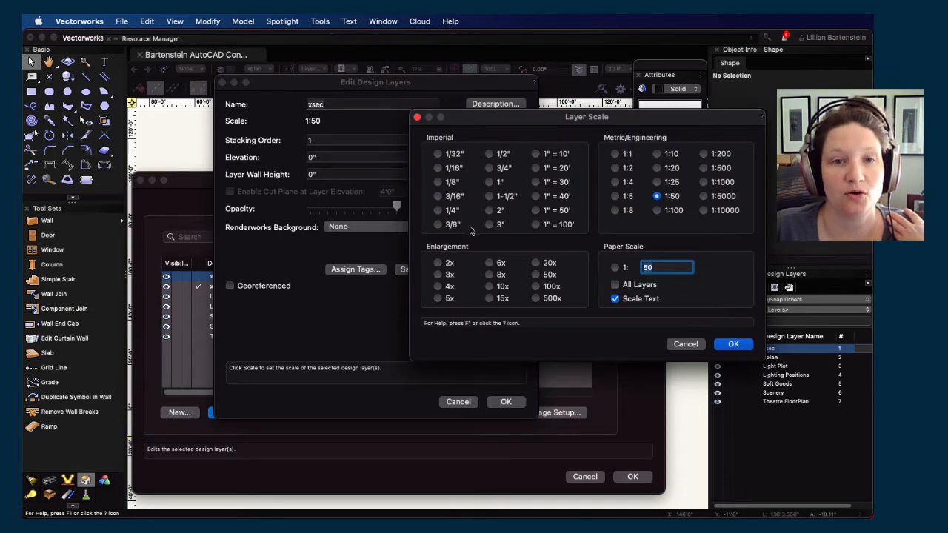
left_click(439, 211)
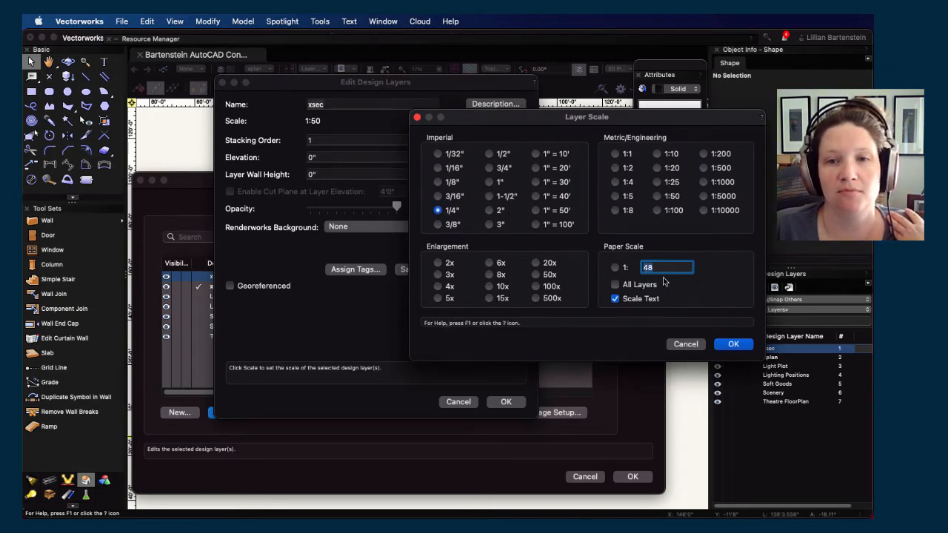
left_click(731, 345)
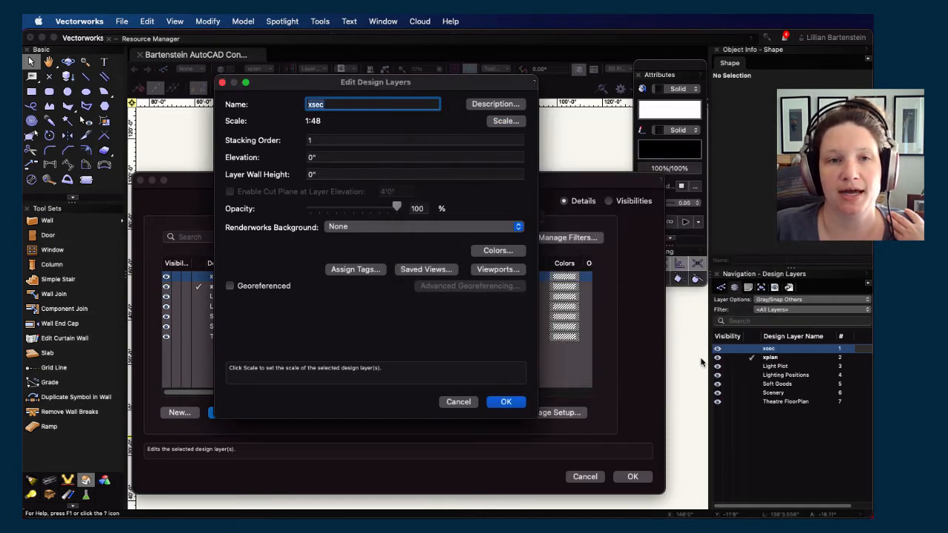
left_click(506, 401)
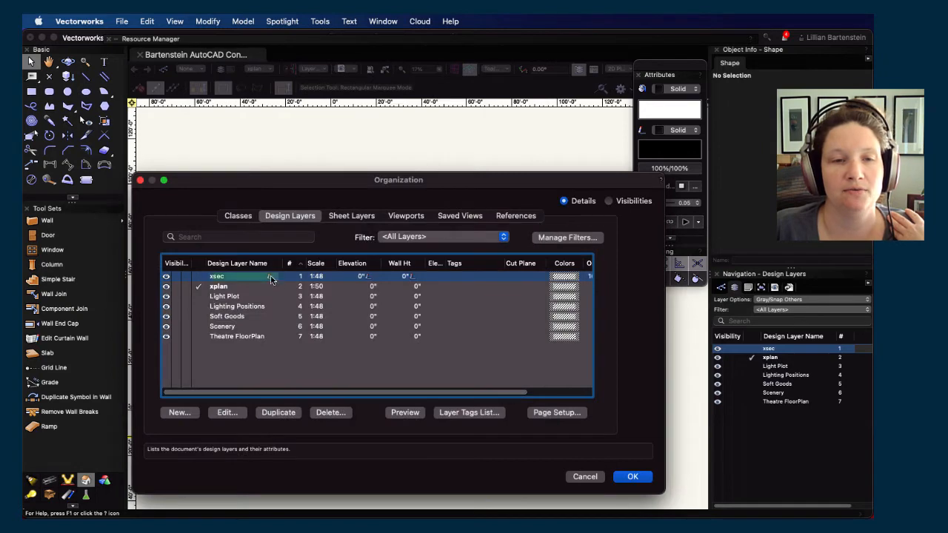
- Set the xplan design layer's scale to 1/4" (1:48) and apply the layer organization changes
right_click(321, 291)
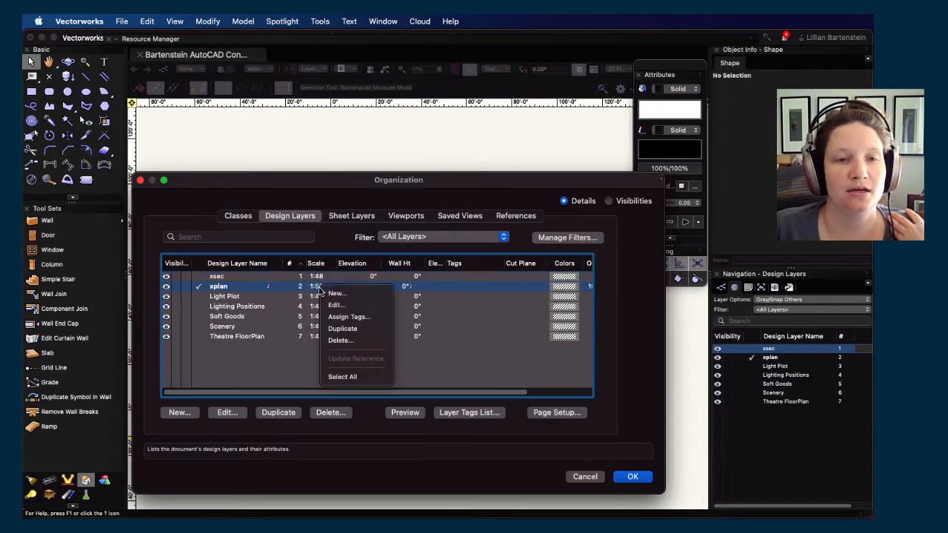
left_click(337, 304)
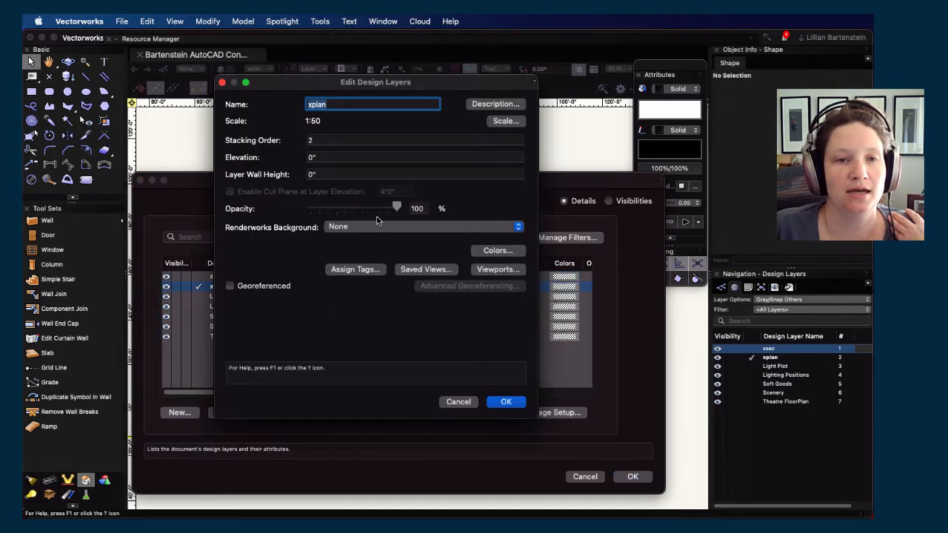
left_click(505, 120)
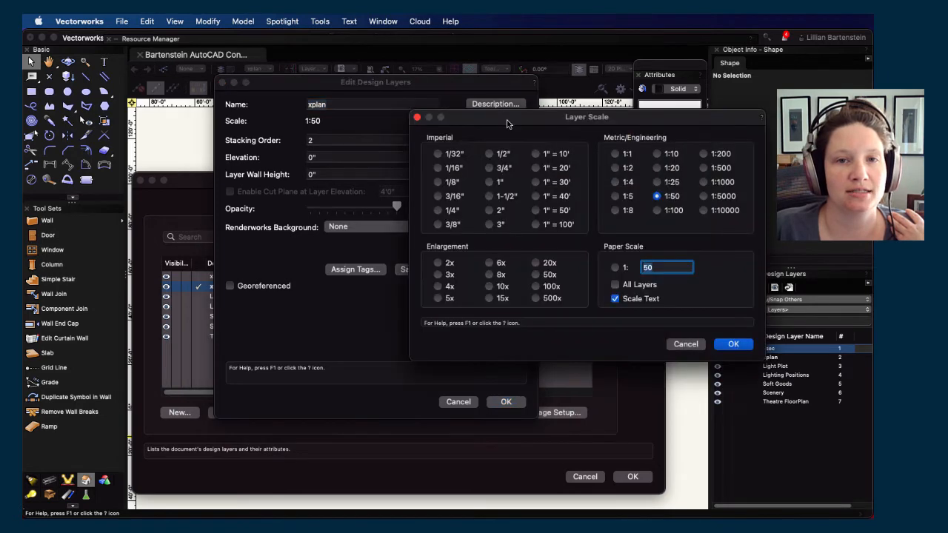
left_click(438, 211)
left_click(732, 346)
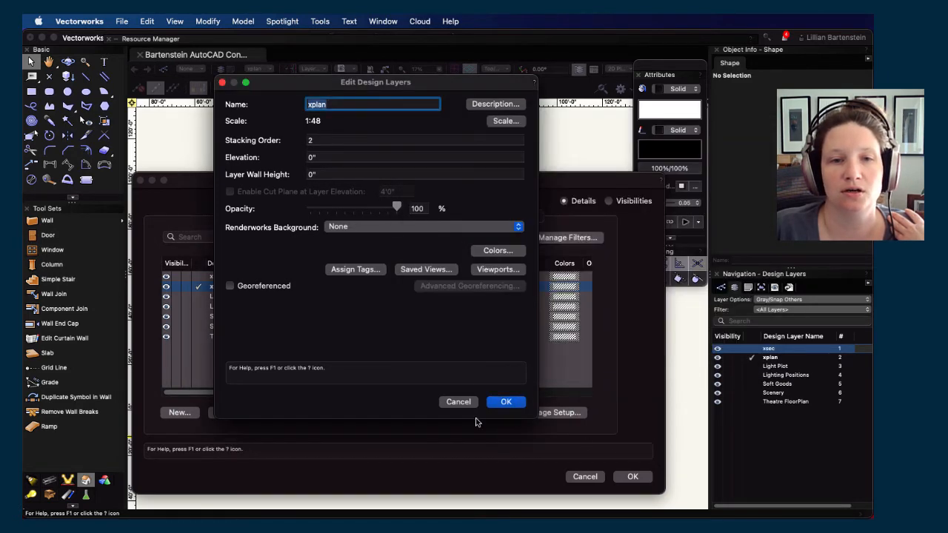
left_click(504, 402)
left_click(631, 476)
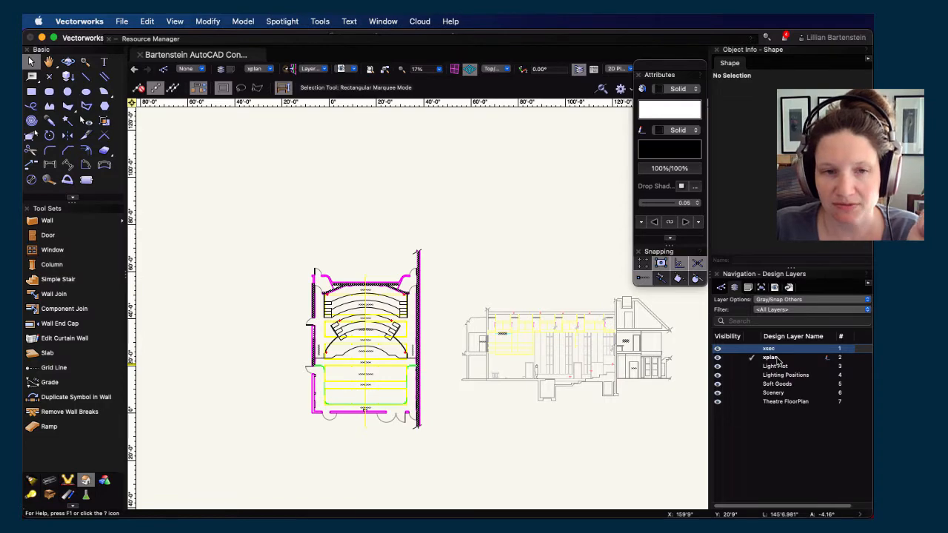
- Examine the plan's catwalk labels up close and orbit the imported drawings in 3D, then return to the Top/Plan view
scroll(257, 315, "up", 10)
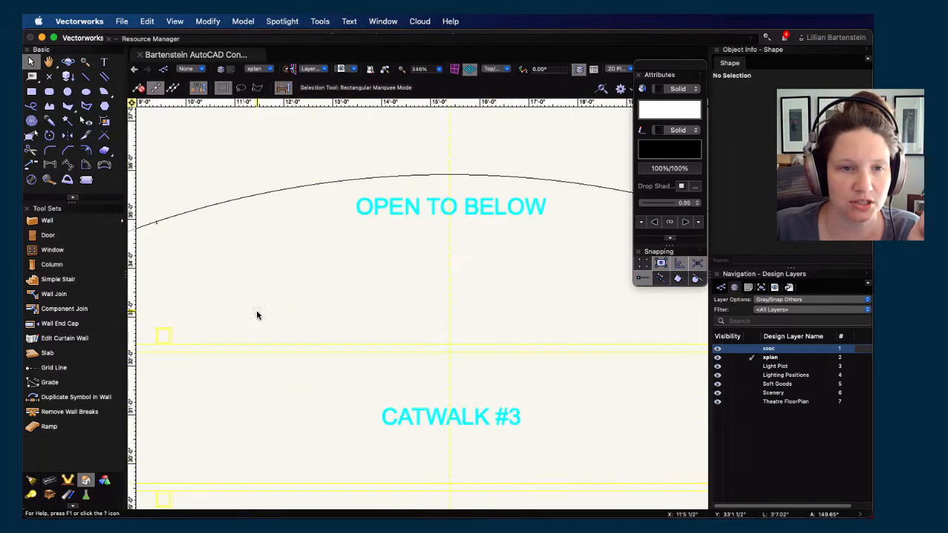
scroll(257, 314, "down", 10)
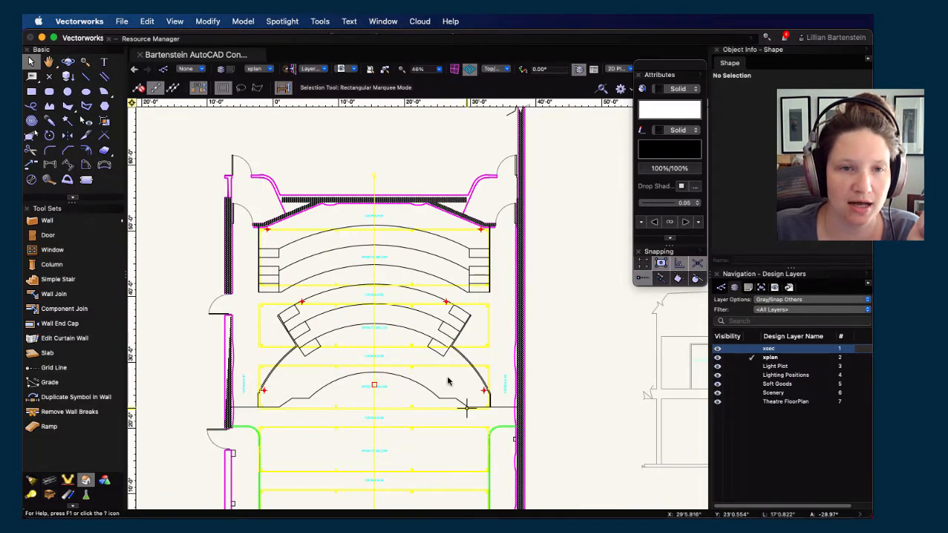
scroll(410, 432, "down", 3)
scroll(464, 466, "up", 2)
middle_click_drag(464, 465, 493, 406)
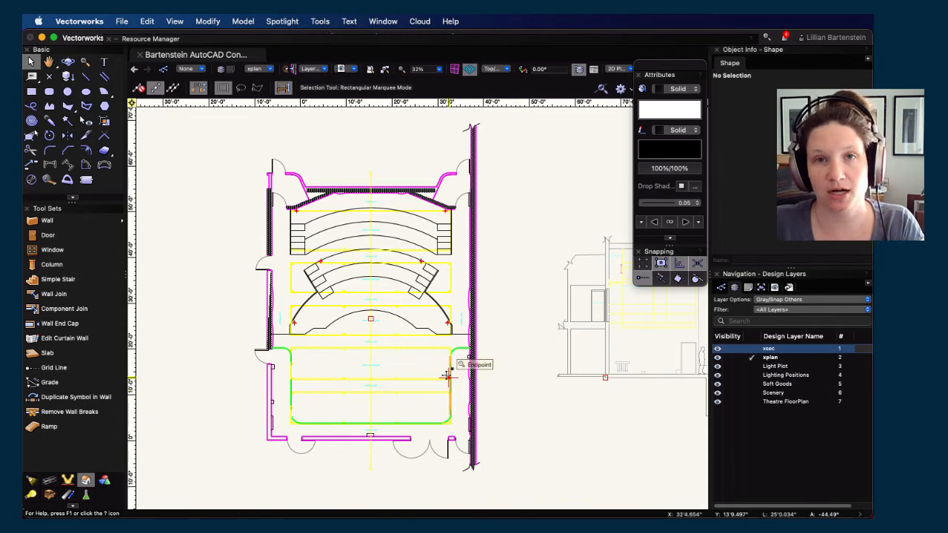
key("shift+c")
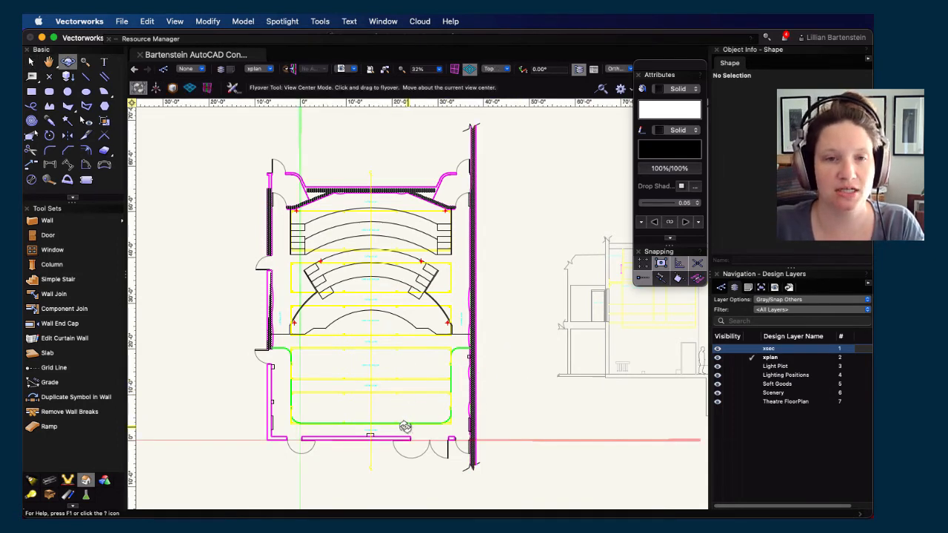
left_click_drag(405, 426, 407, 188)
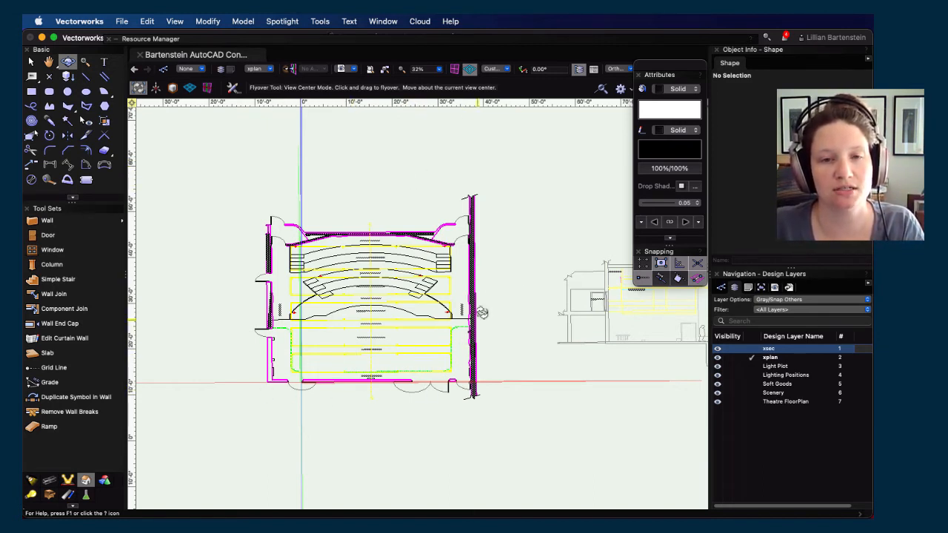
left_click_drag(517, 326, 322, 317)
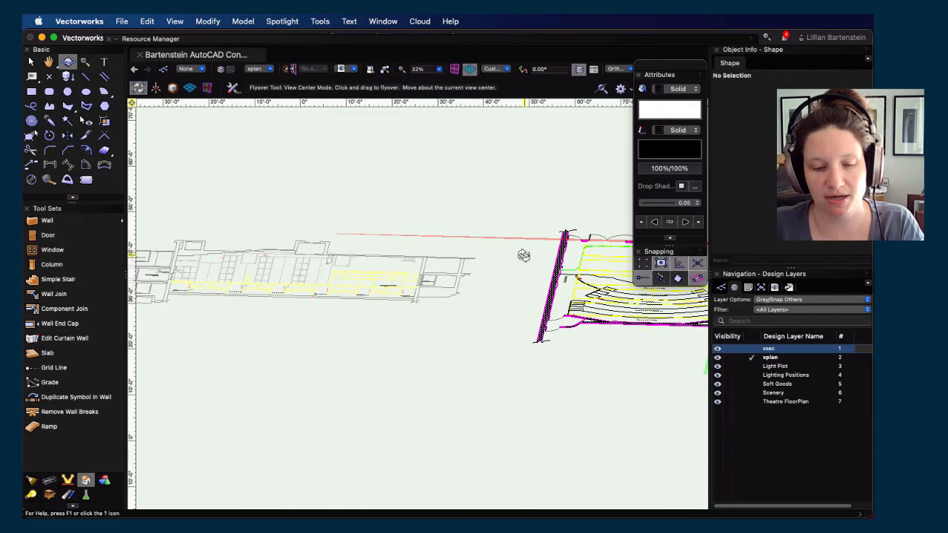
key("super+5")
key("space")
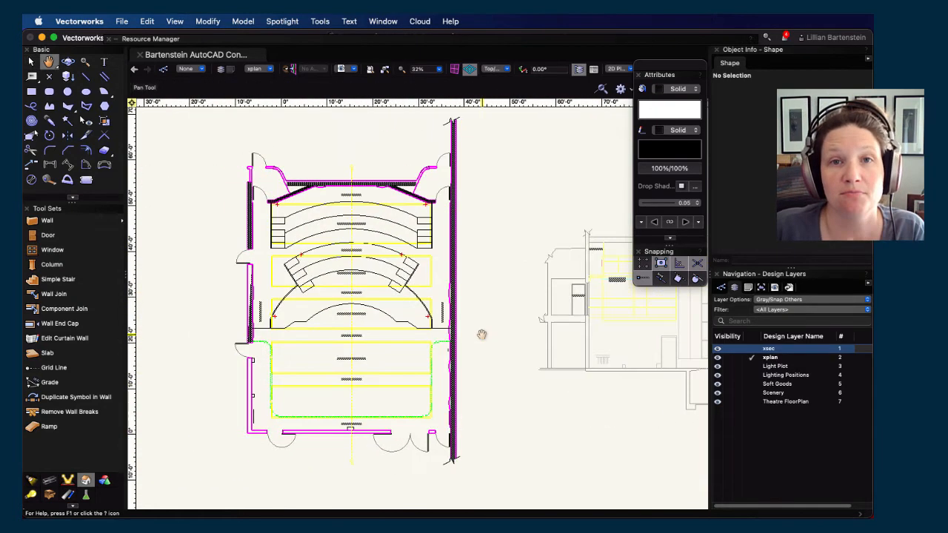
middle_click_drag(481, 335, 478, 337)
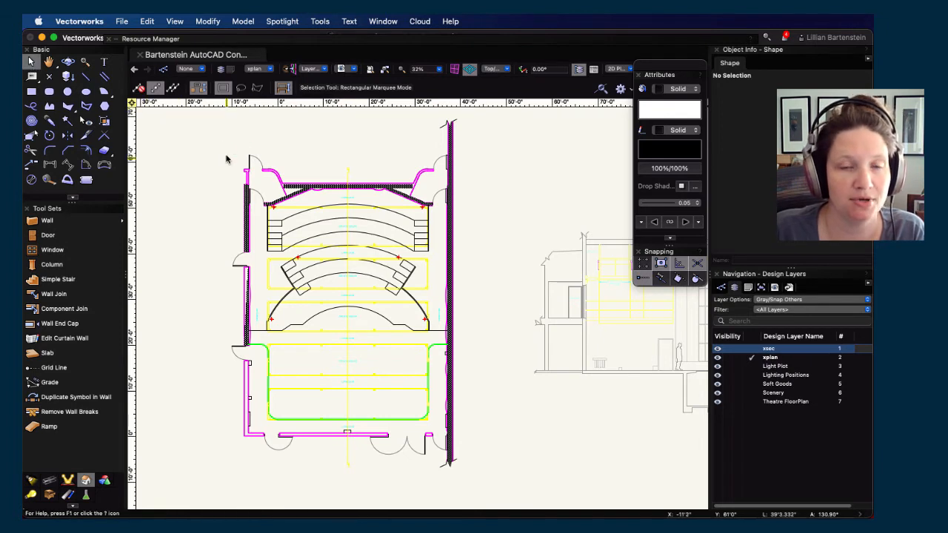
- Make xplan the active design layer and select every object on it
left_click(778, 358)
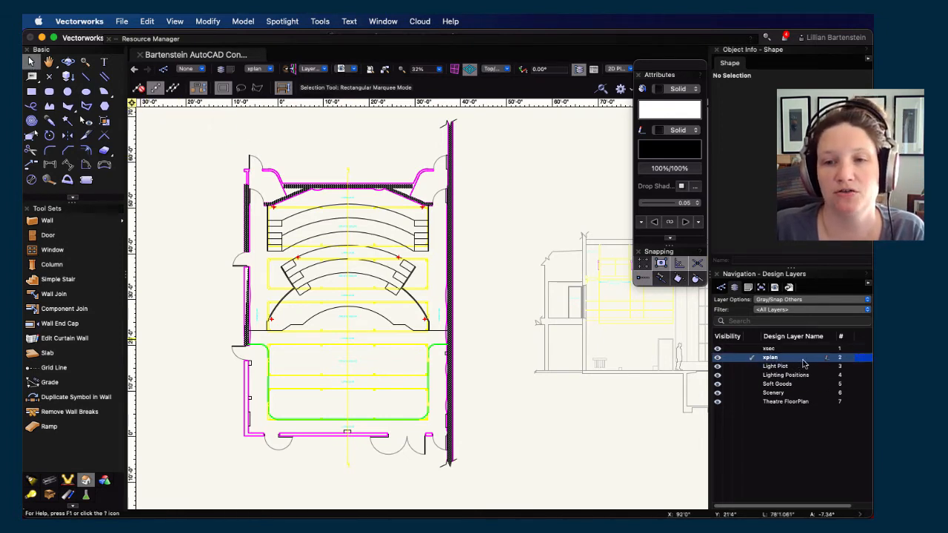
key("super+a")
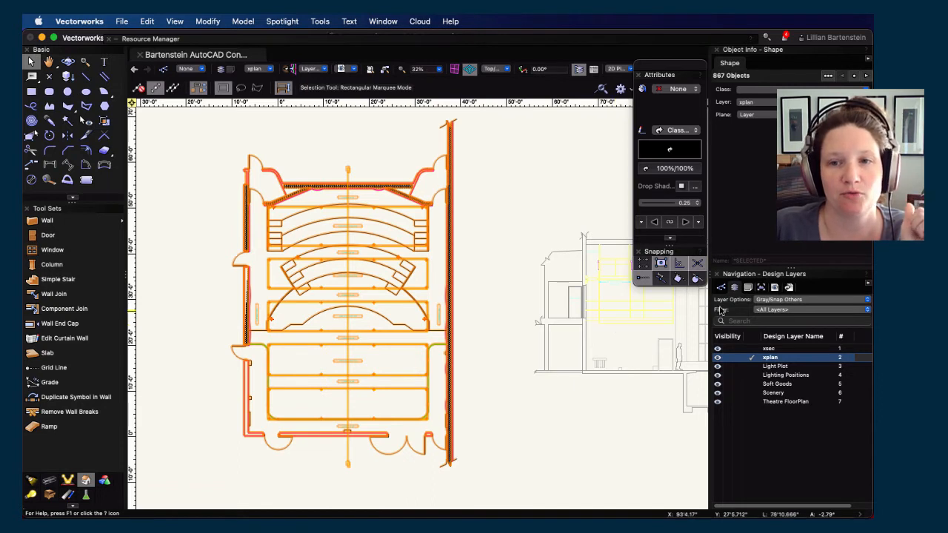
- Try the Show/Snap/Modify Others layer option with the plan selected, and restore Gray/Snap Others
left_click(784, 300)
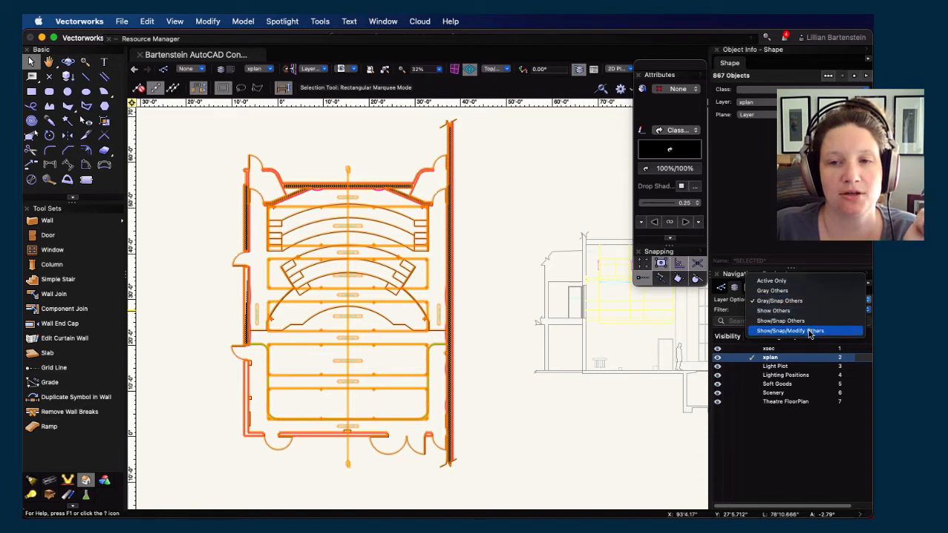
left_click(809, 334)
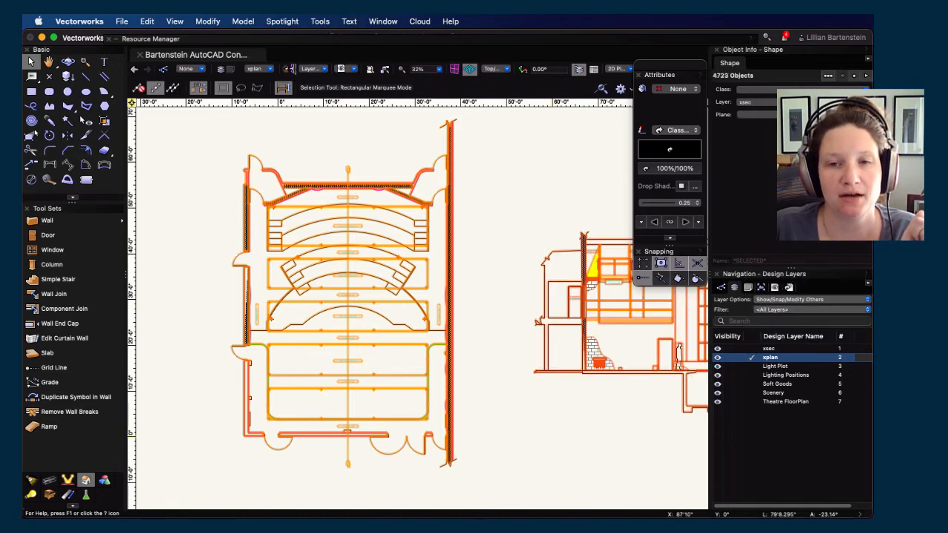
left_click(814, 302)
left_click(796, 270)
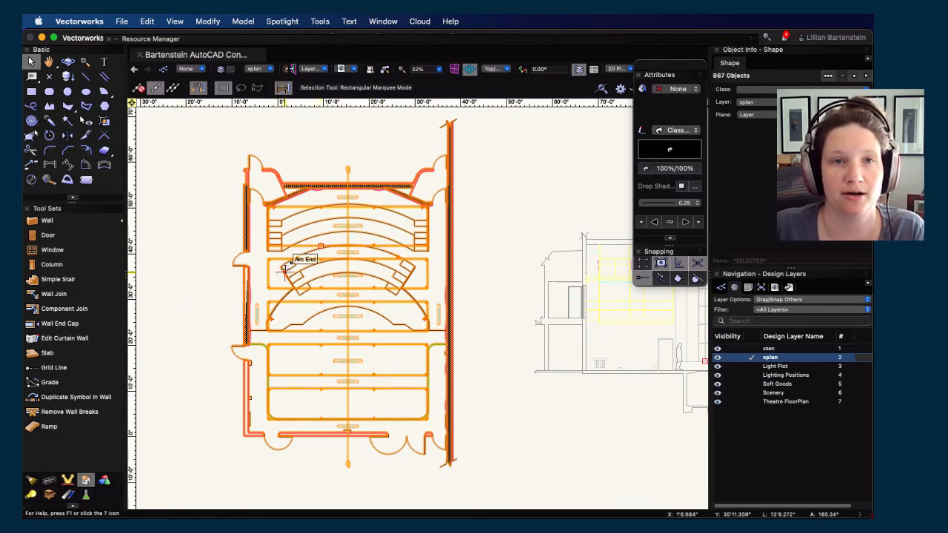
- Rotate the selected plan about 180° around the midpoint of the curved stage edge on the centerline, and deselect it
left_click(49, 137)
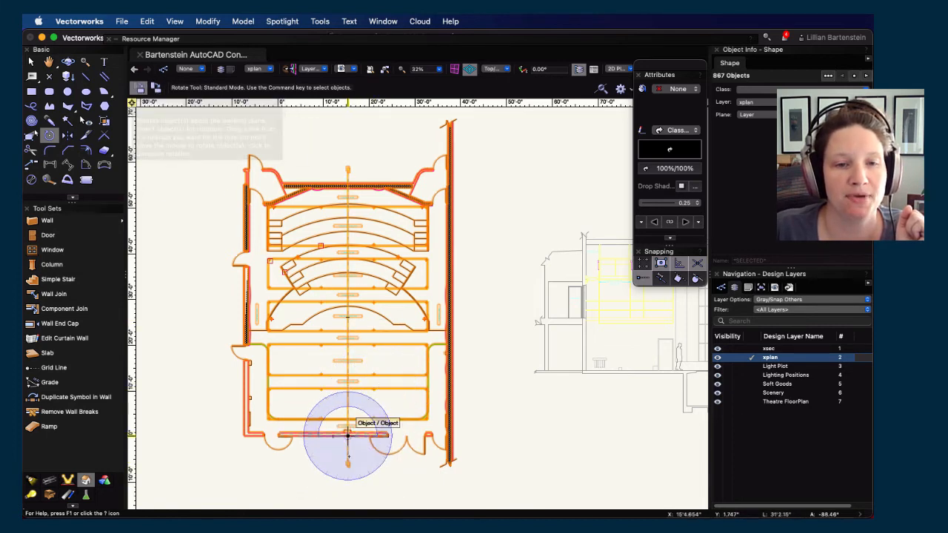
scroll(330, 357, "up", 4)
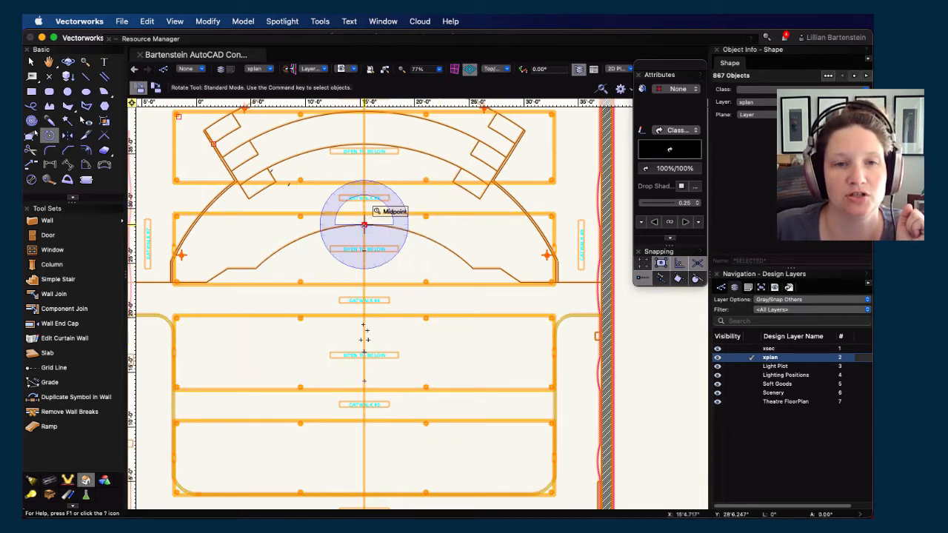
left_click(364, 224)
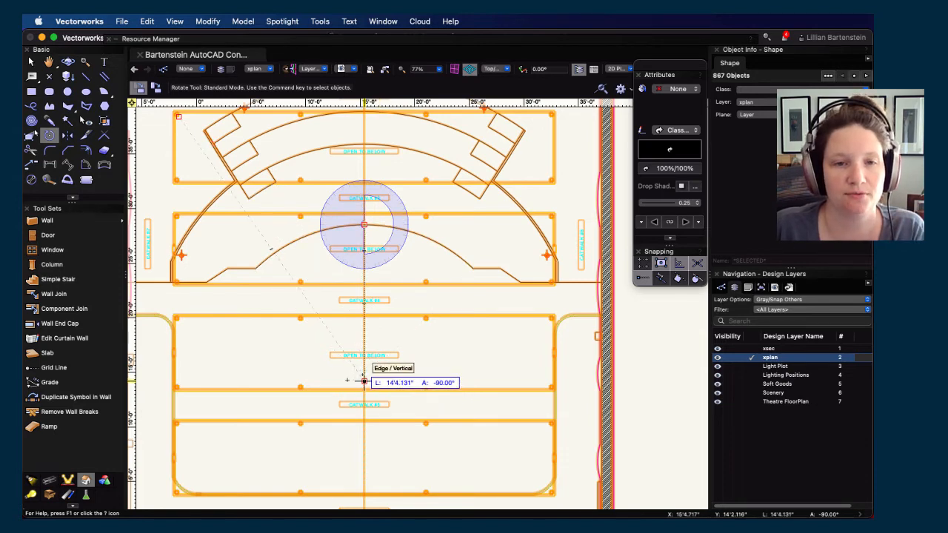
left_click(363, 381)
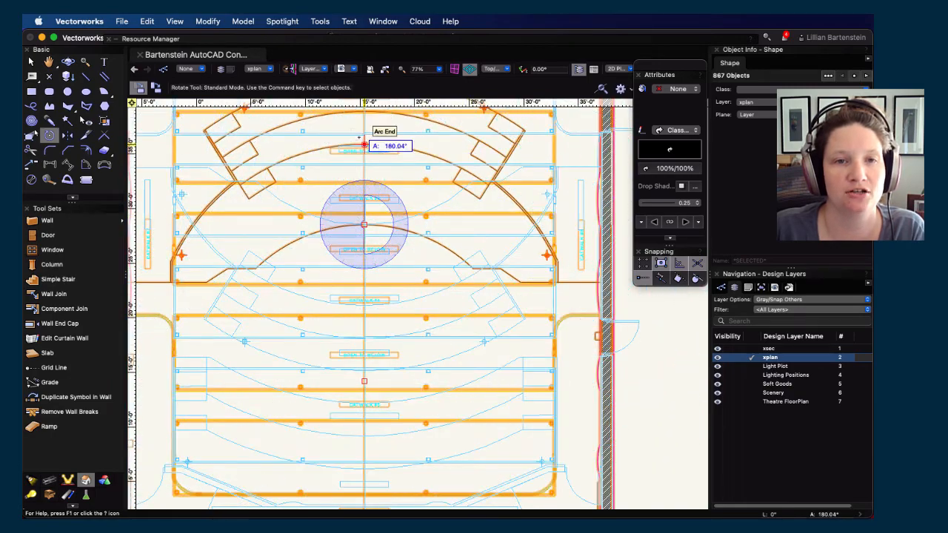
left_click(364, 141)
scroll(363, 163, "down", 5)
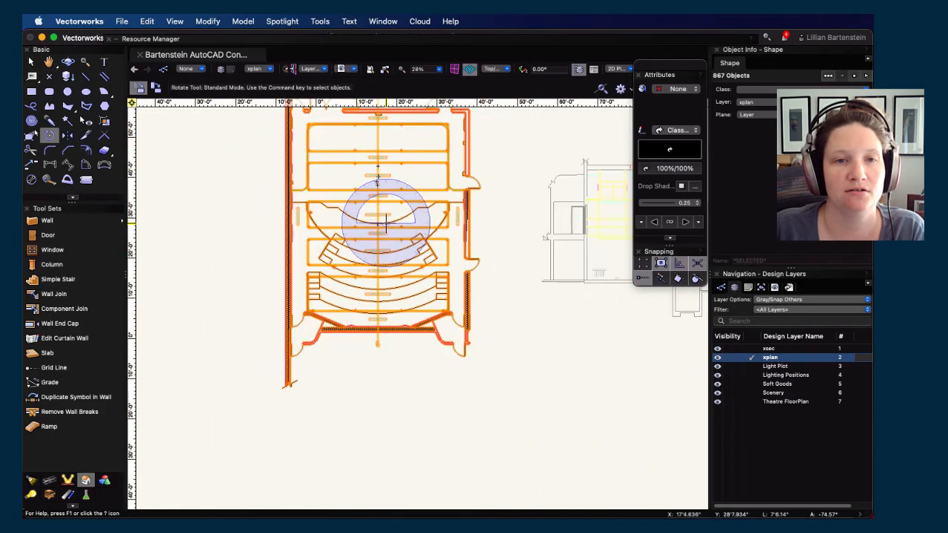
scroll(516, 254, "up", 3)
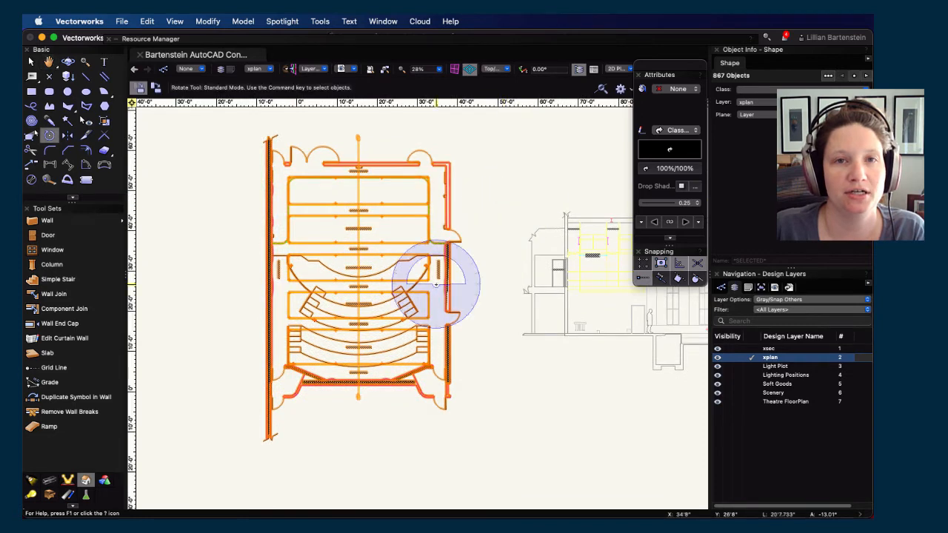
key("x")
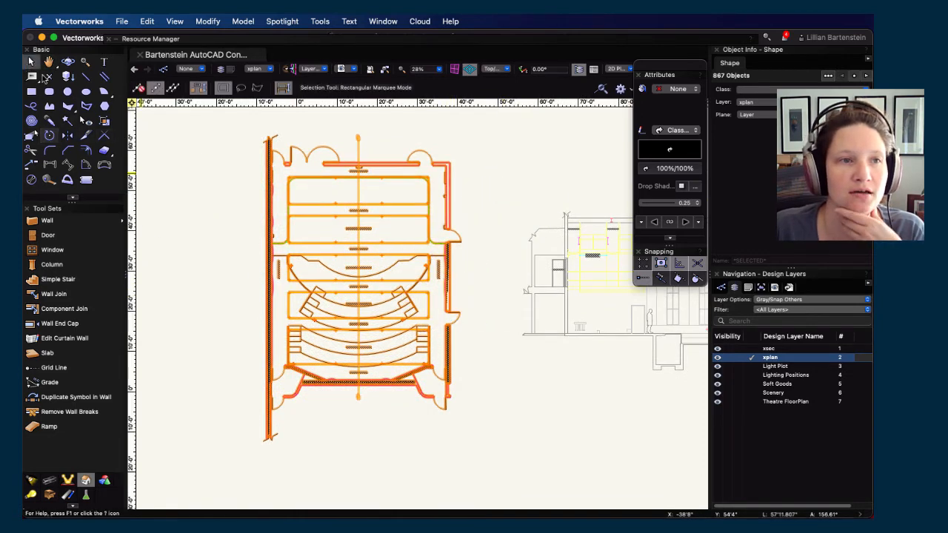
left_click(198, 259)
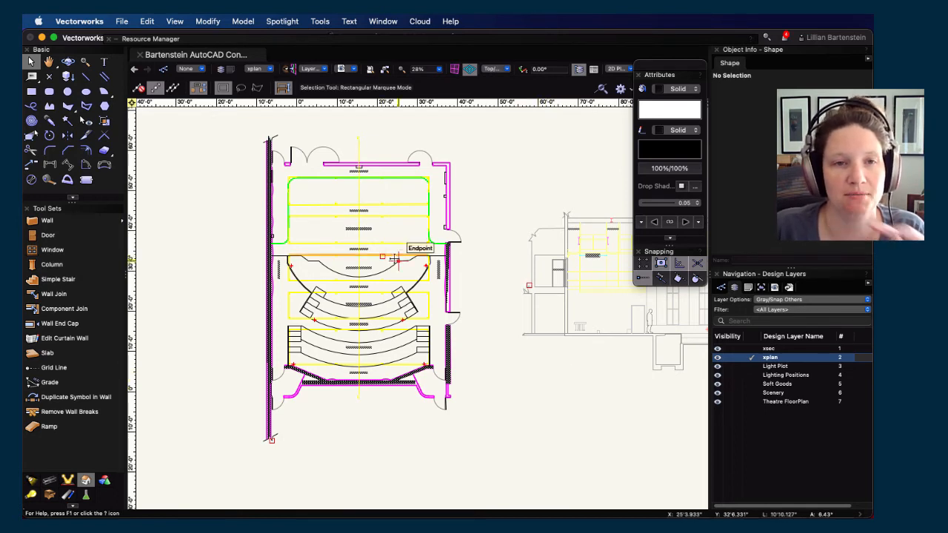
- Examine the rotated plan up close, checking the catwalk labels, walls, curved stage edge and seating rows
scroll(372, 181, "up", 3)
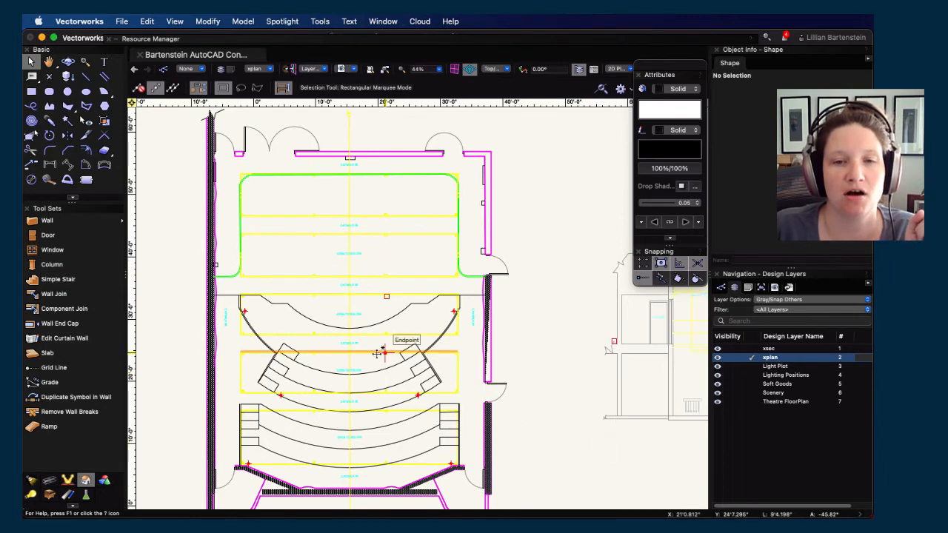
scroll(510, 342, "up", 6)
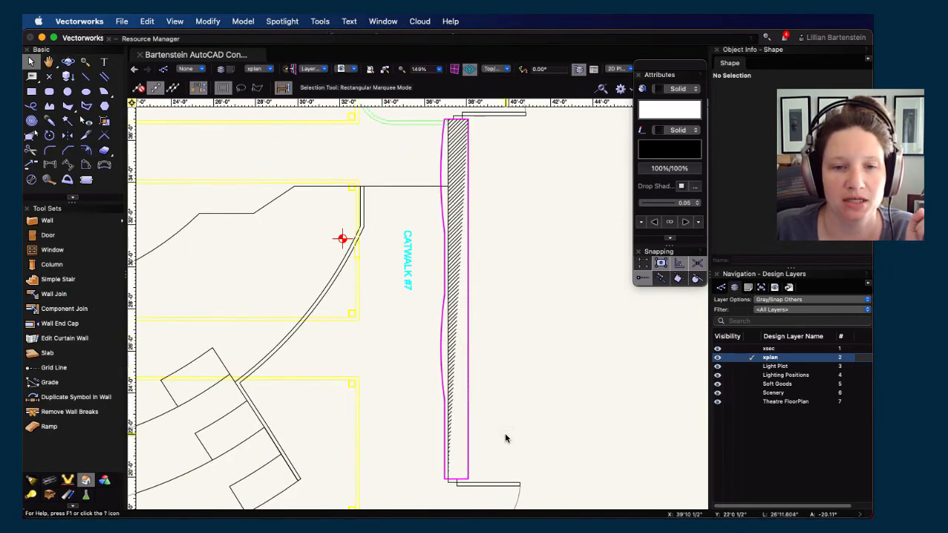
scroll(333, 381, "down", 2)
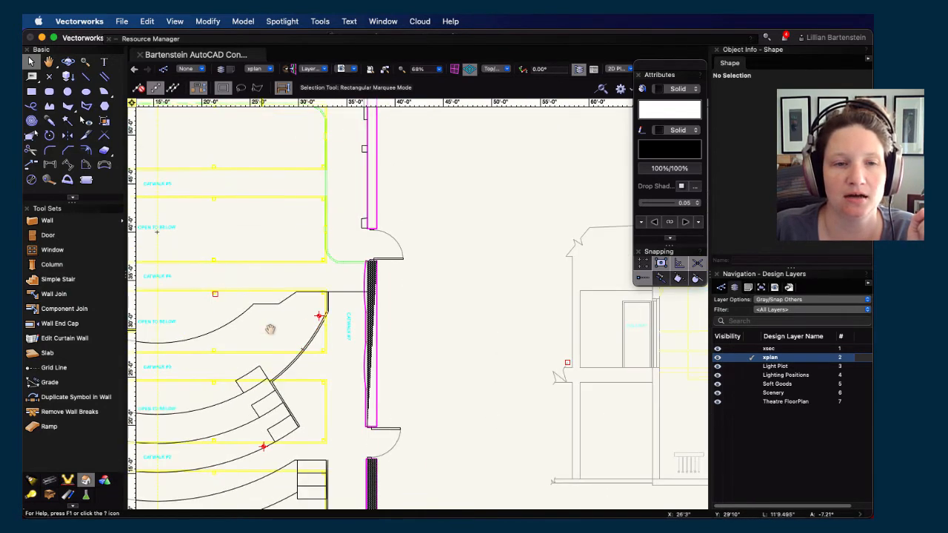
middle_click_drag(272, 328, 590, 345)
mouse_move(564, 275)
left_mouse_down()
mouse_move(482, 332)
mouse_move(469, 373)
mouse_move(470, 353)
left_mouse_up()
key("x")
scroll(417, 307, "up", 5)
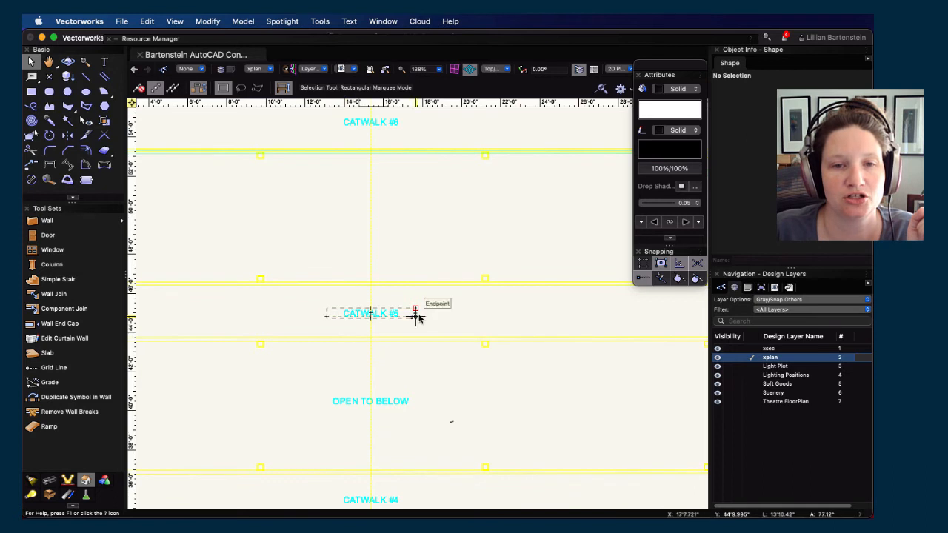
scroll(436, 427, "down", 2)
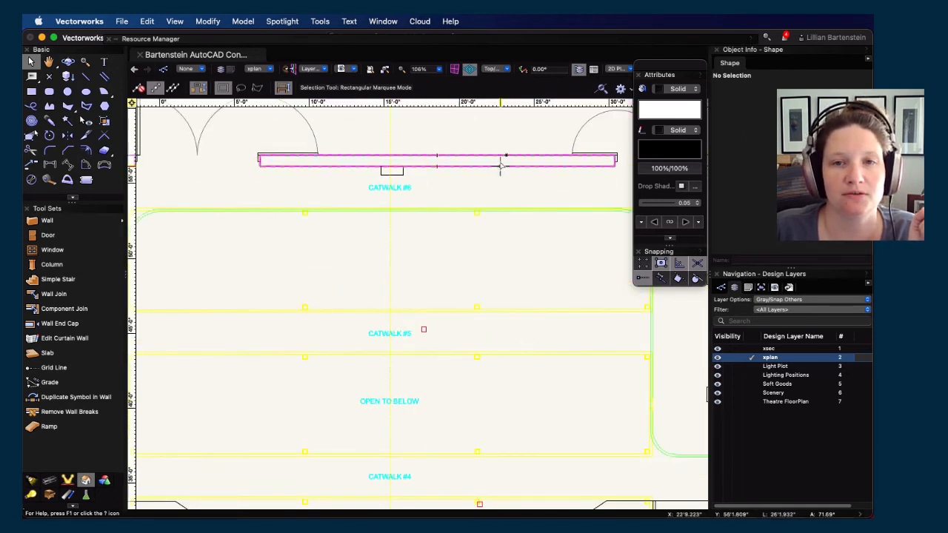
mouse_move(308, 359)
middle_mouse_down()
mouse_move(449, 235)
mouse_move(541, 237)
middle_mouse_up()
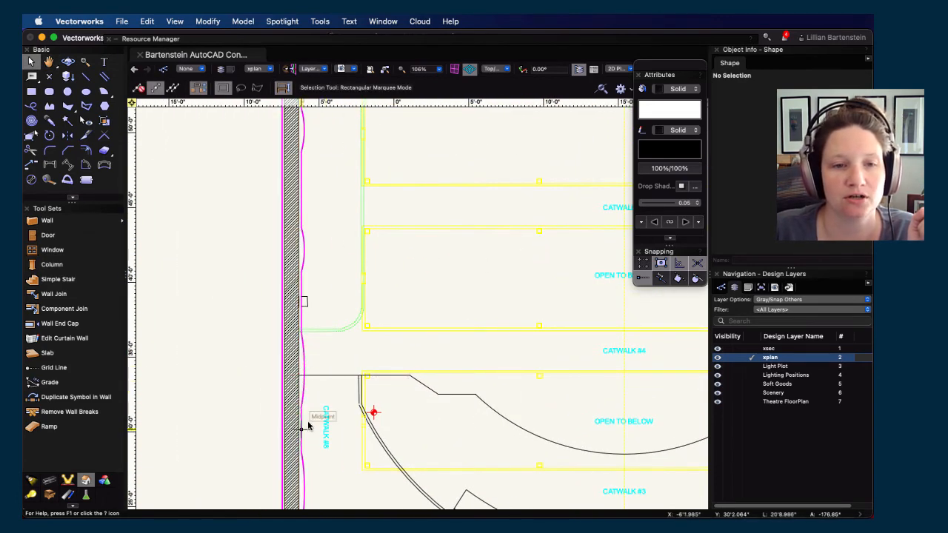
middle_click_drag(597, 424, 417, 162)
middle_click_drag(465, 410, 465, 370)
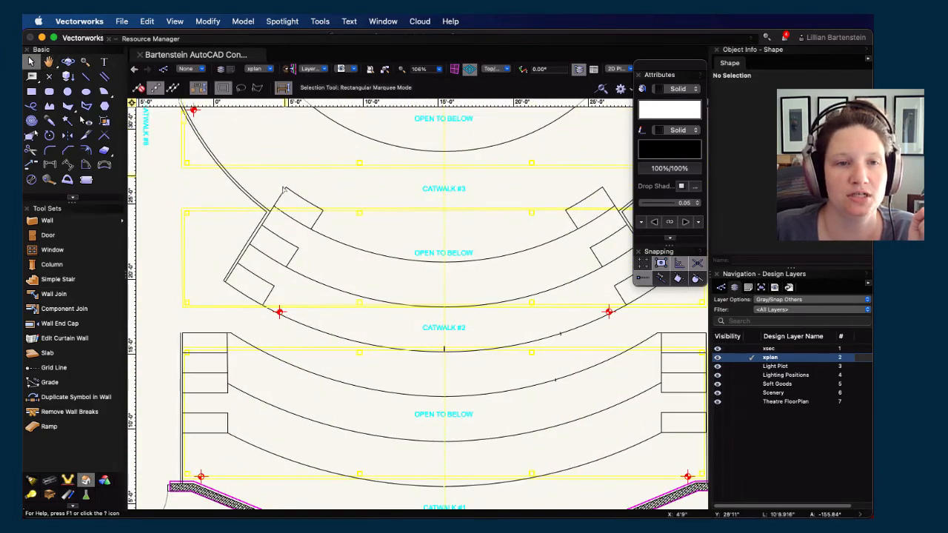
mouse_move(512, 420)
middle_mouse_down()
mouse_move(453, 364)
mouse_move(417, 238)
mouse_move(510, 257)
mouse_move(524, 276)
middle_mouse_up()
scroll(412, 285, "down", 3)
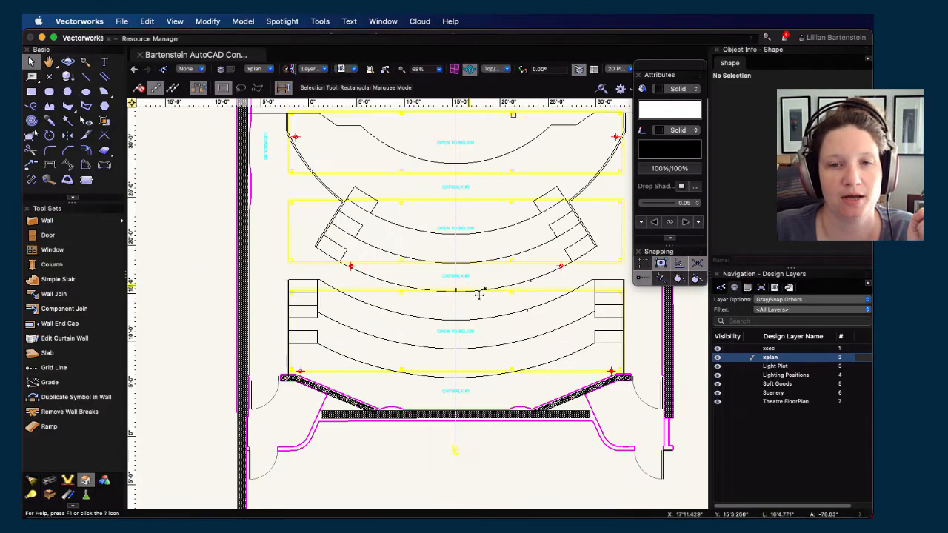
scroll(480, 263, "down", 2)
middle_click_drag(485, 187, 454, 288)
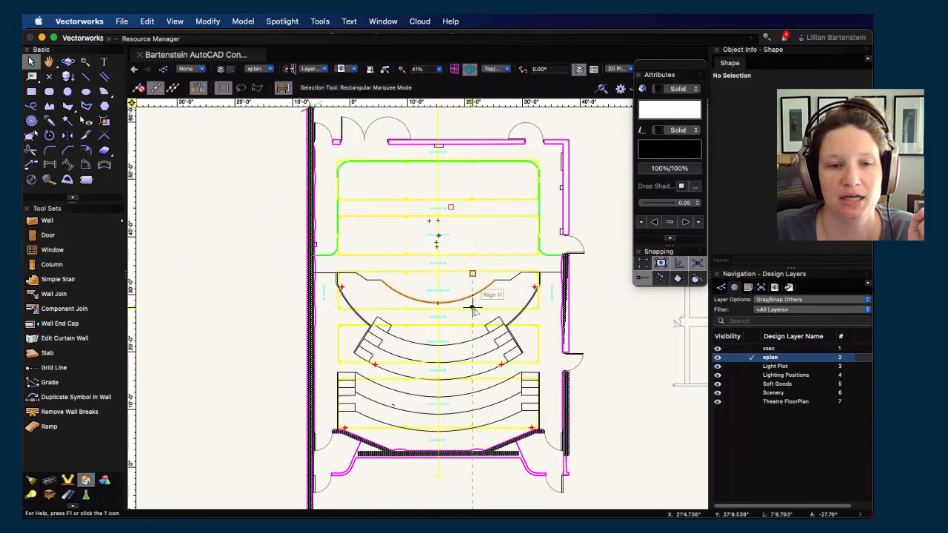
- Make the ACOUSTICAL, CATWALKS and TEXT classes invisible
left_click(724, 289)
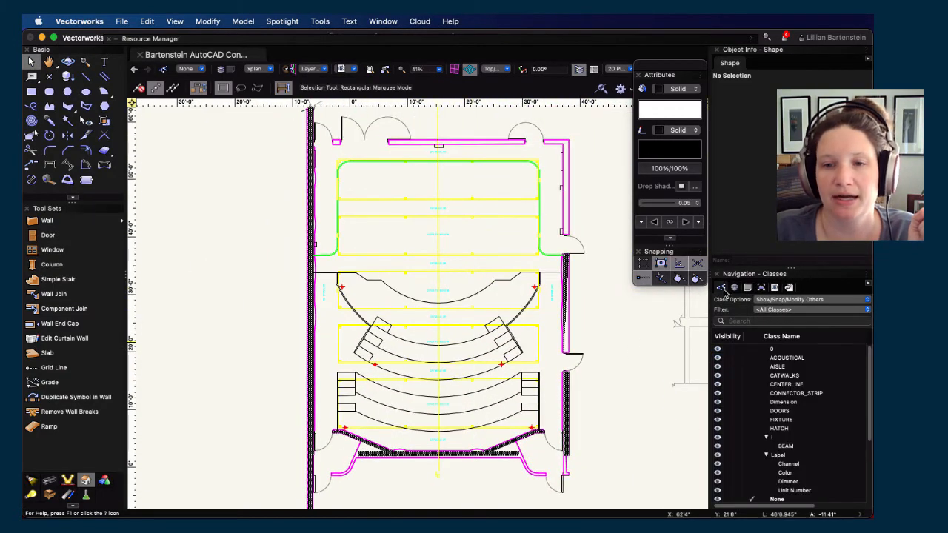
left_click(726, 359)
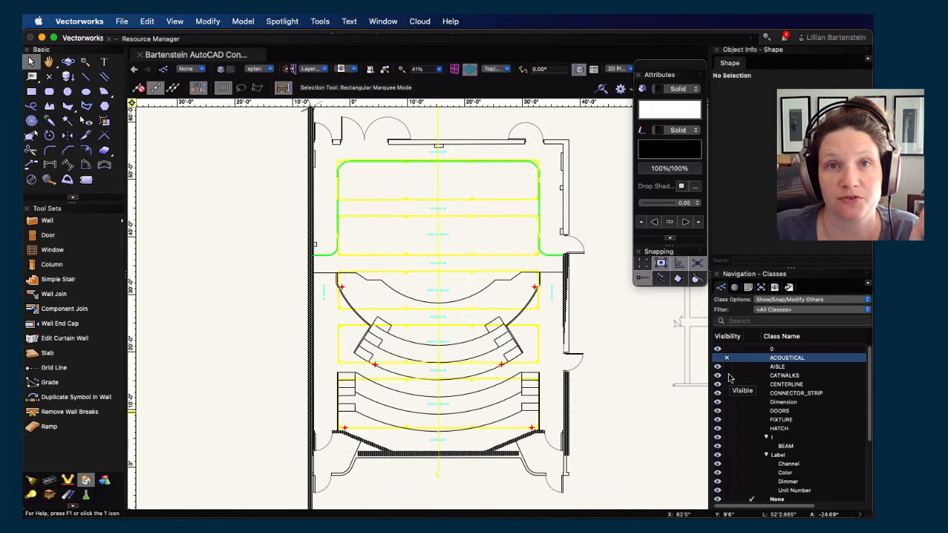
left_click(729, 377)
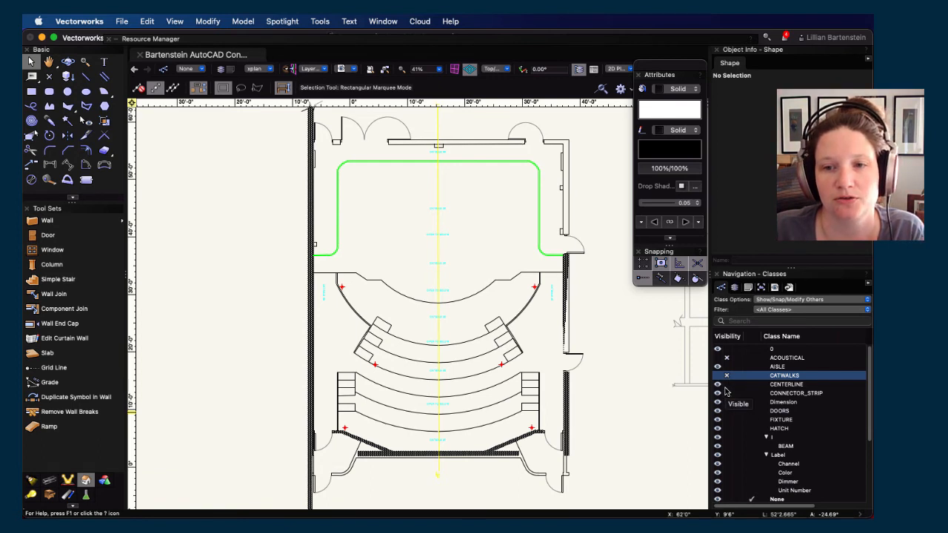
scroll(733, 405, "down", 2)
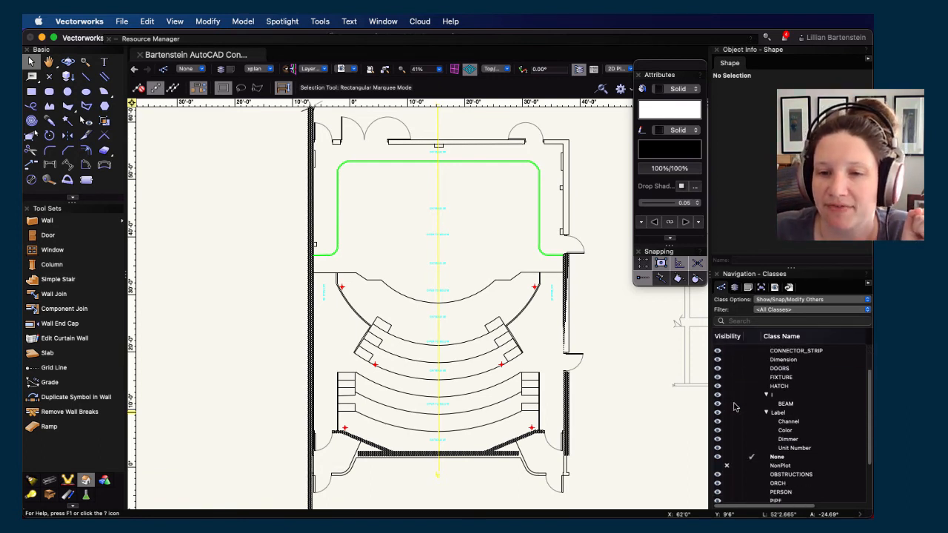
scroll(735, 404, "down", 3)
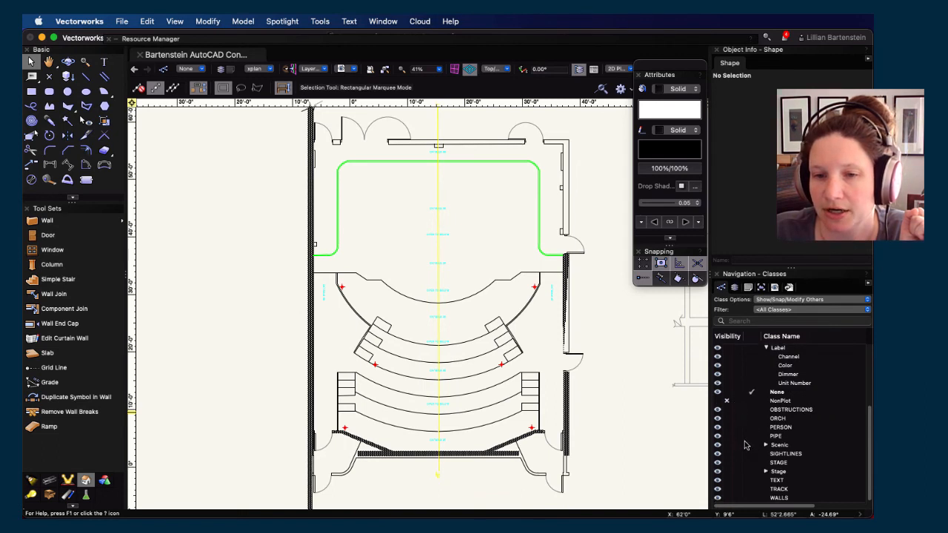
left_click(728, 481)
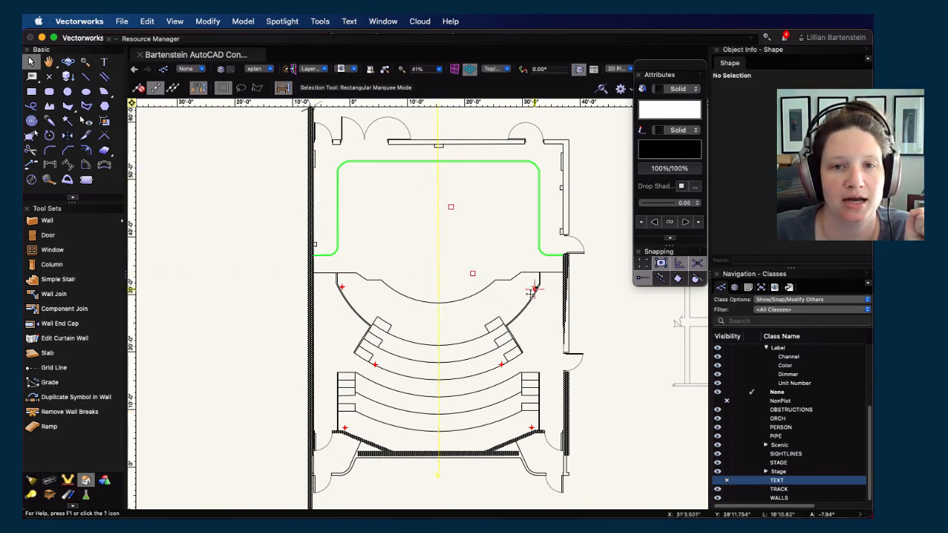
- Examine the simplified plan up close, from the upstage doors and walls down to the seating rows and rear wall
scroll(342, 224, "up", 5)
mouse_move(420, 215)
middle_mouse_down()
mouse_move(429, 315)
mouse_move(488, 494)
middle_mouse_up()
middle_click_drag(460, 221, 423, 347)
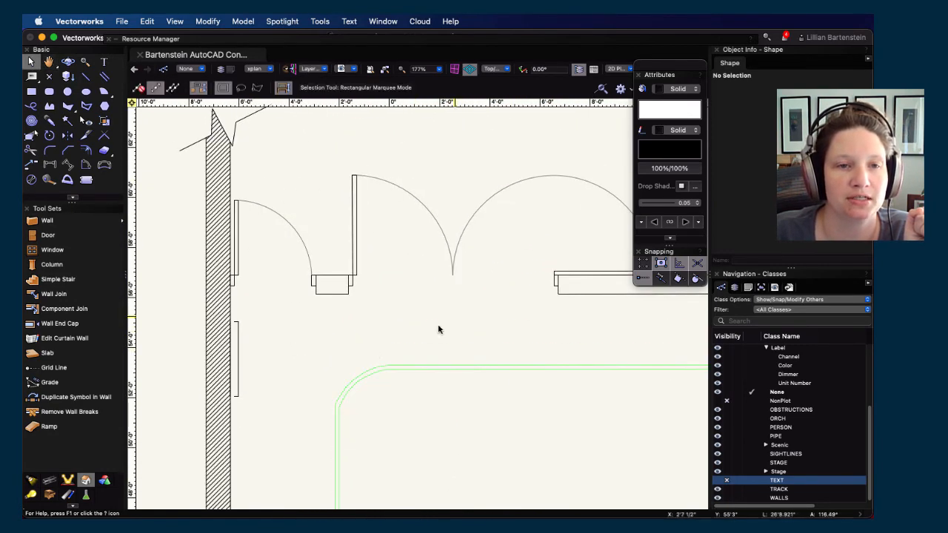
scroll(582, 326, "down", 2)
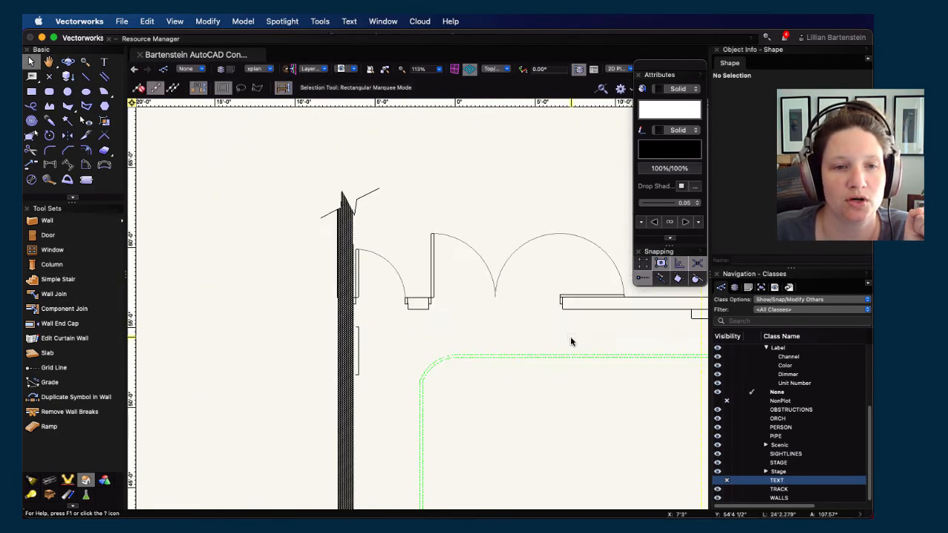
middle_click_drag(654, 453, 177, 333)
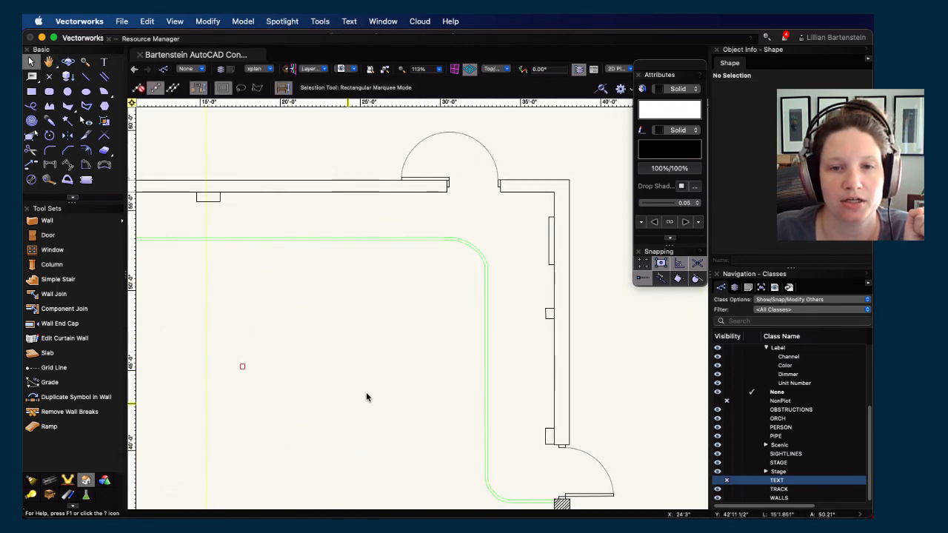
scroll(324, 391, "down", 2)
middle_click_drag(325, 391, 483, 209)
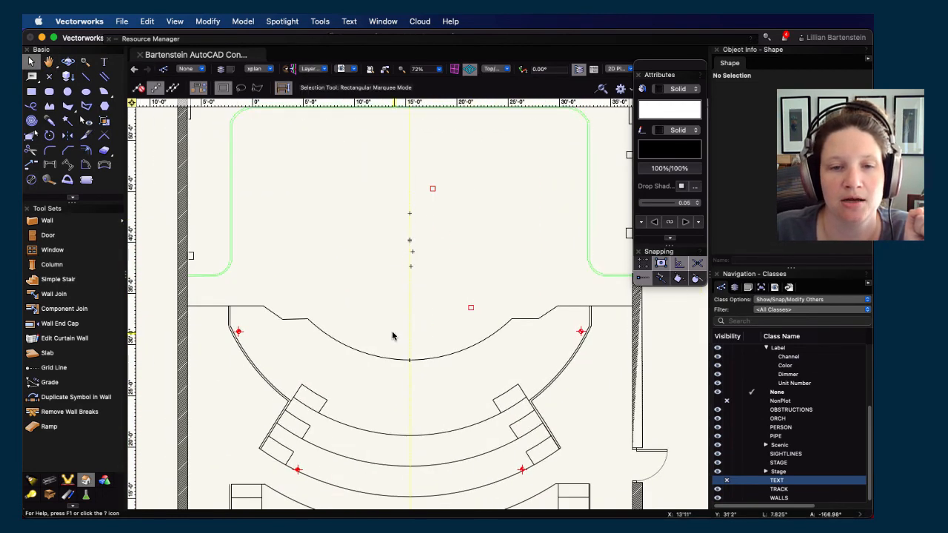
middle_click_drag(383, 436, 398, 255)
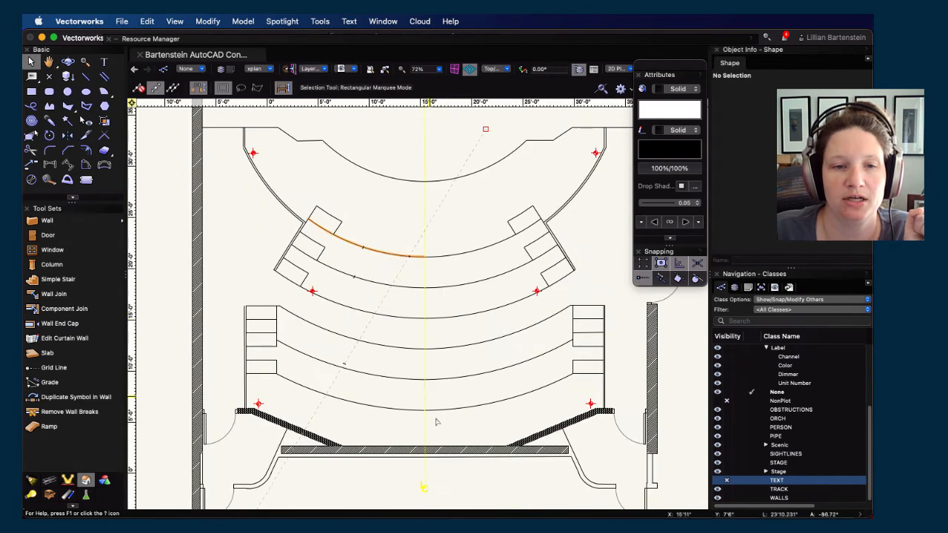
middle_click_drag(429, 418, 427, 331)
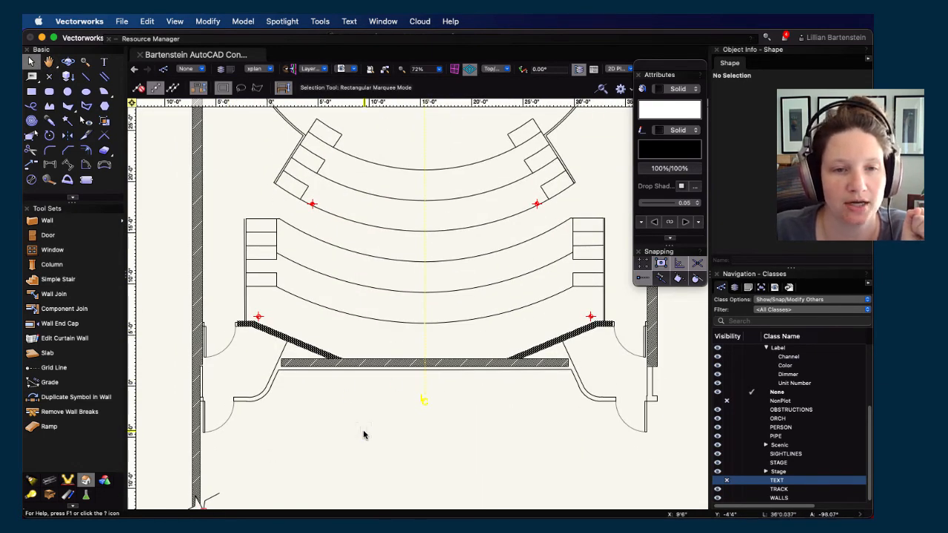
scroll(415, 341, "down", 5)
middle_click_drag(448, 217, 444, 290)
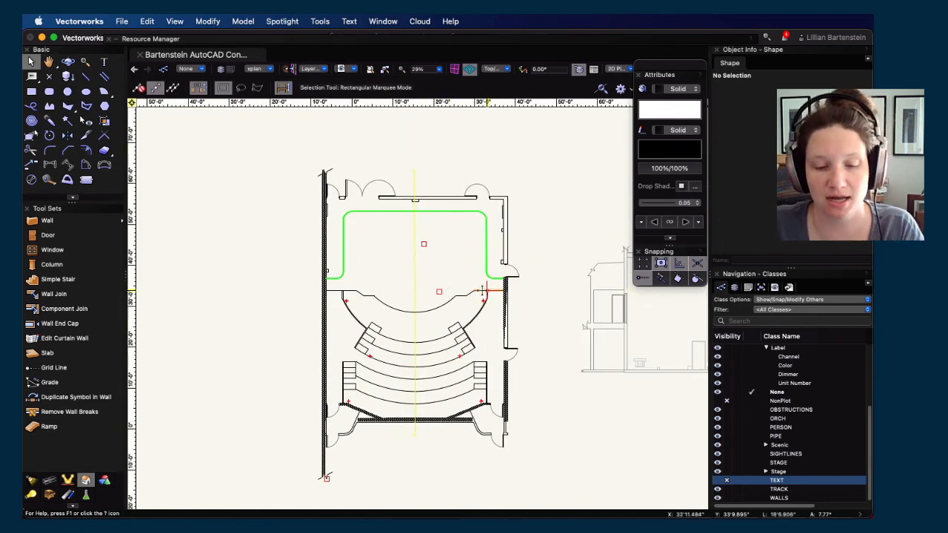
- Save the document and return to the list of design layers
key("super+s")
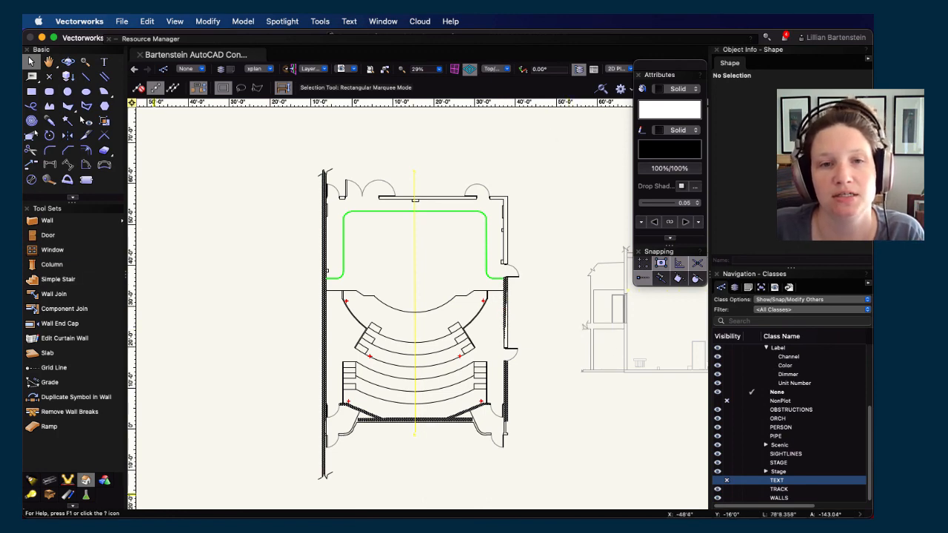
middle_click_drag(608, 420, 529, 414)
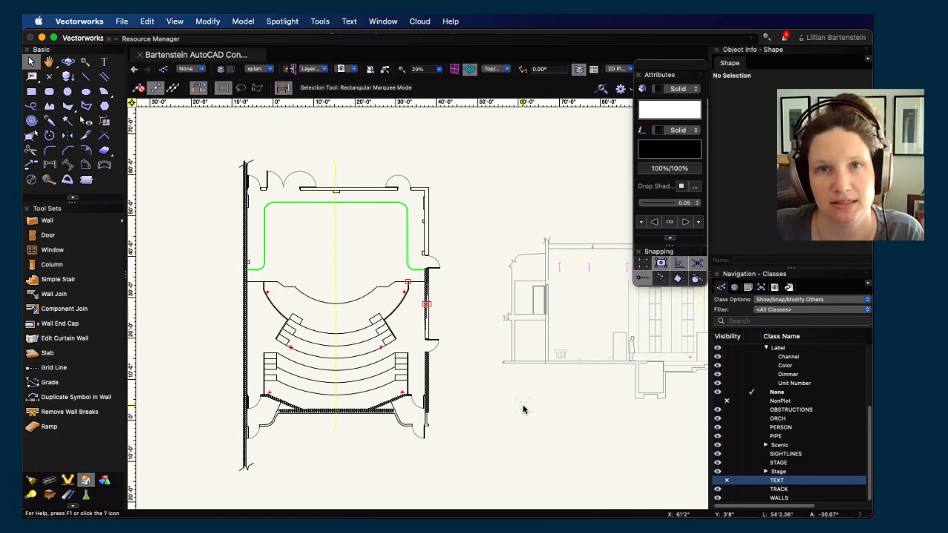
left_click(734, 287)
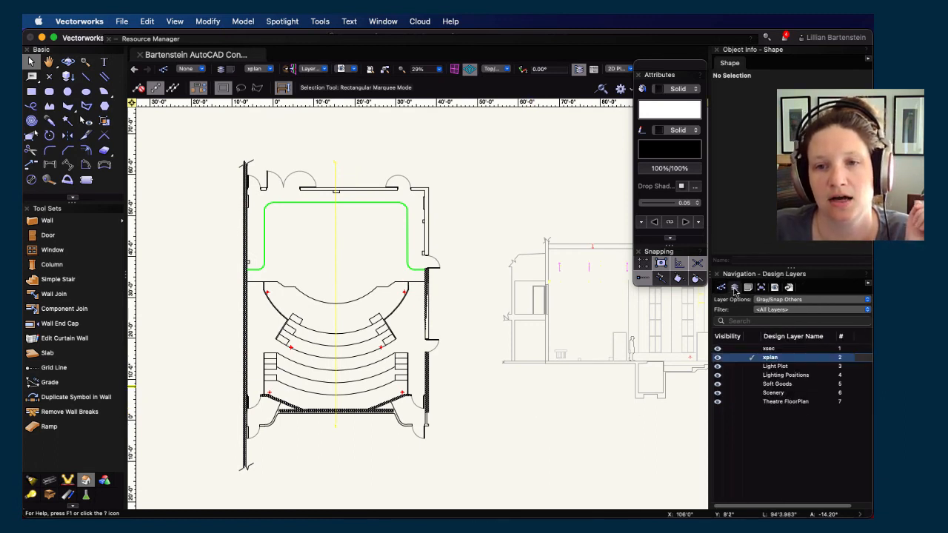